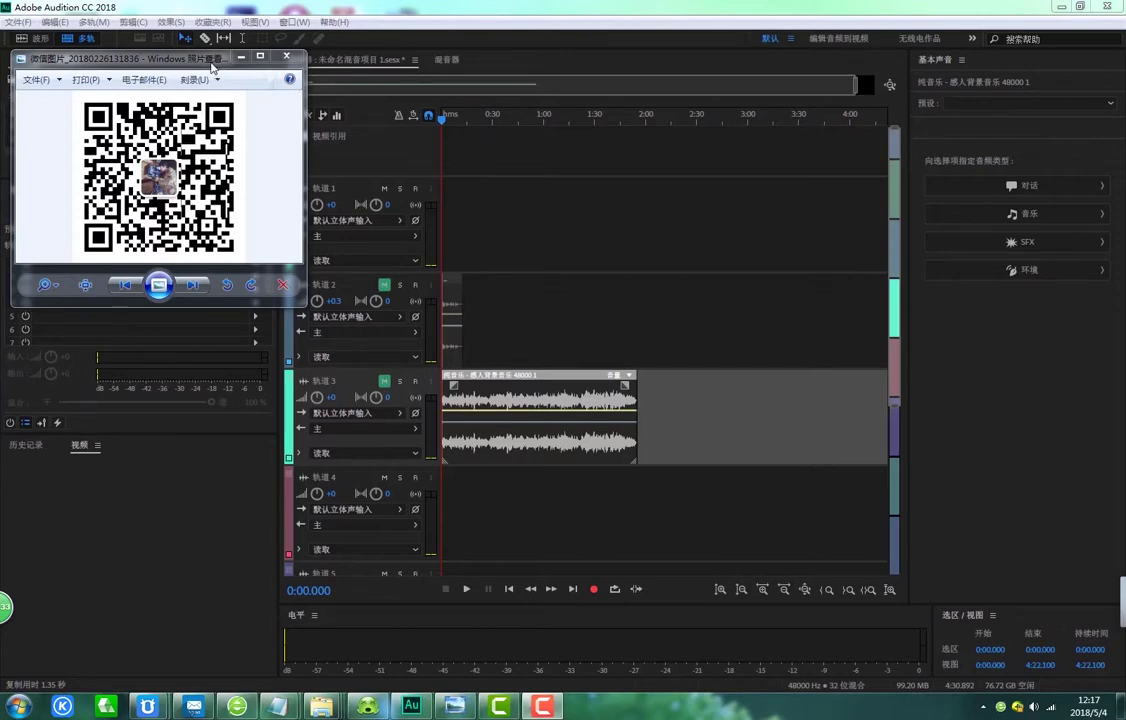
- Move the QR code picture window off the left panels and minimize it to clear the multitrack session
drag(187, 58, 926, 197)
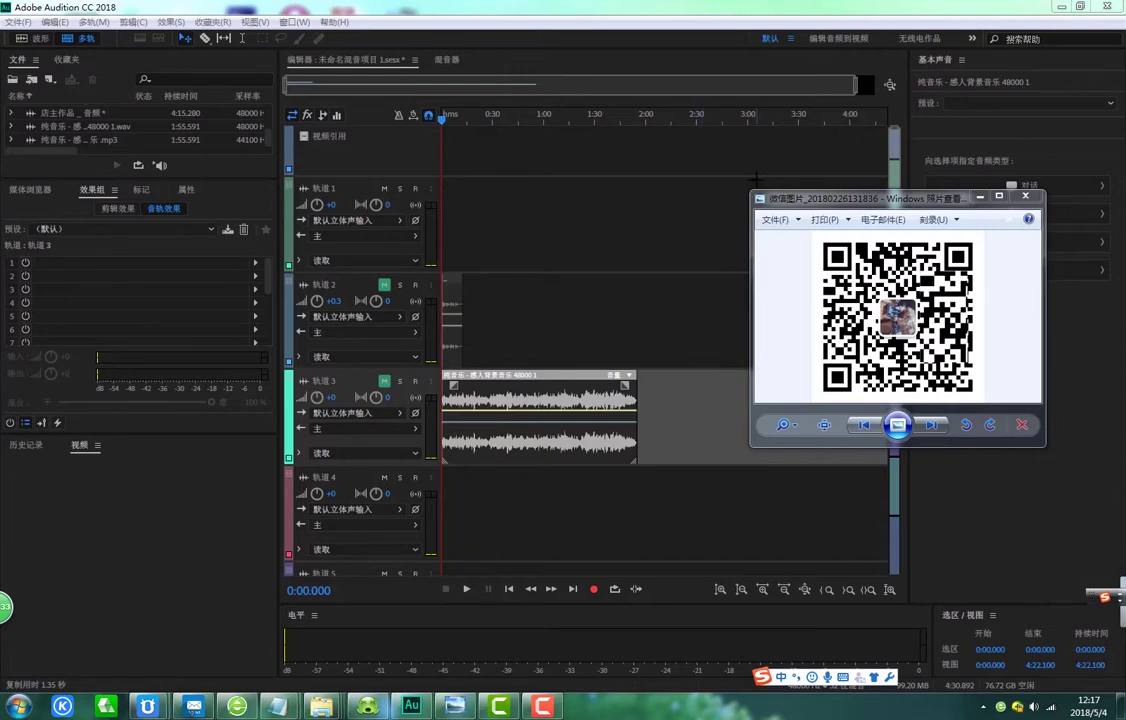
drag(862, 201, 858, 119)
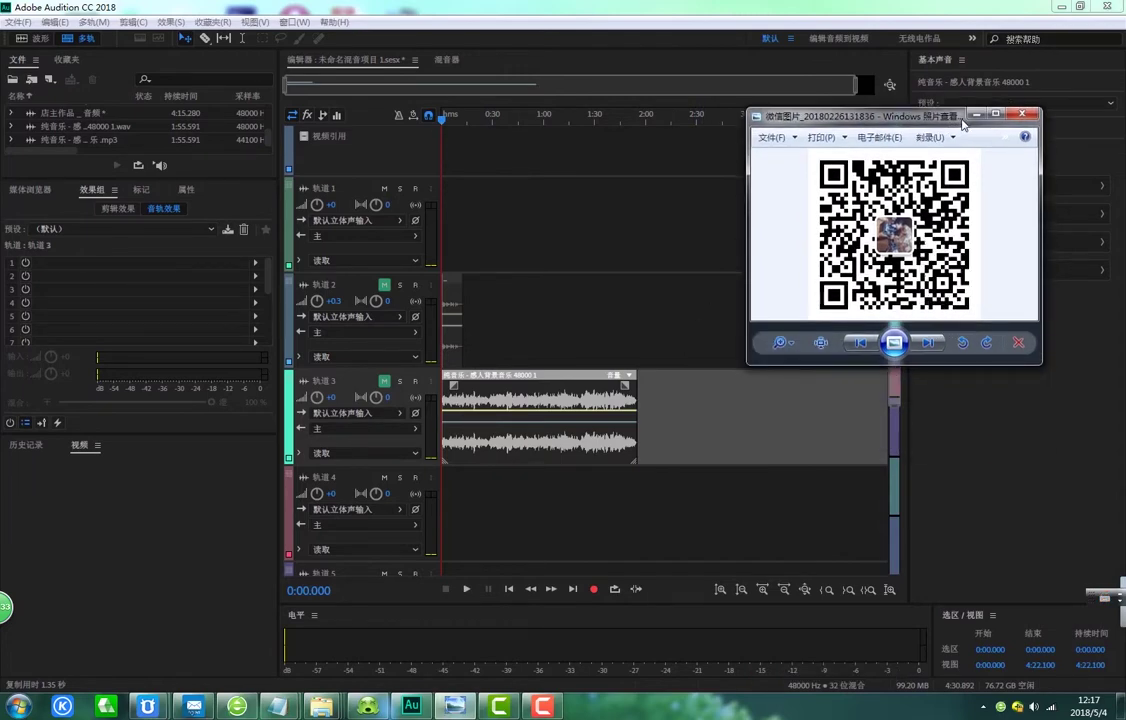
click(977, 117)
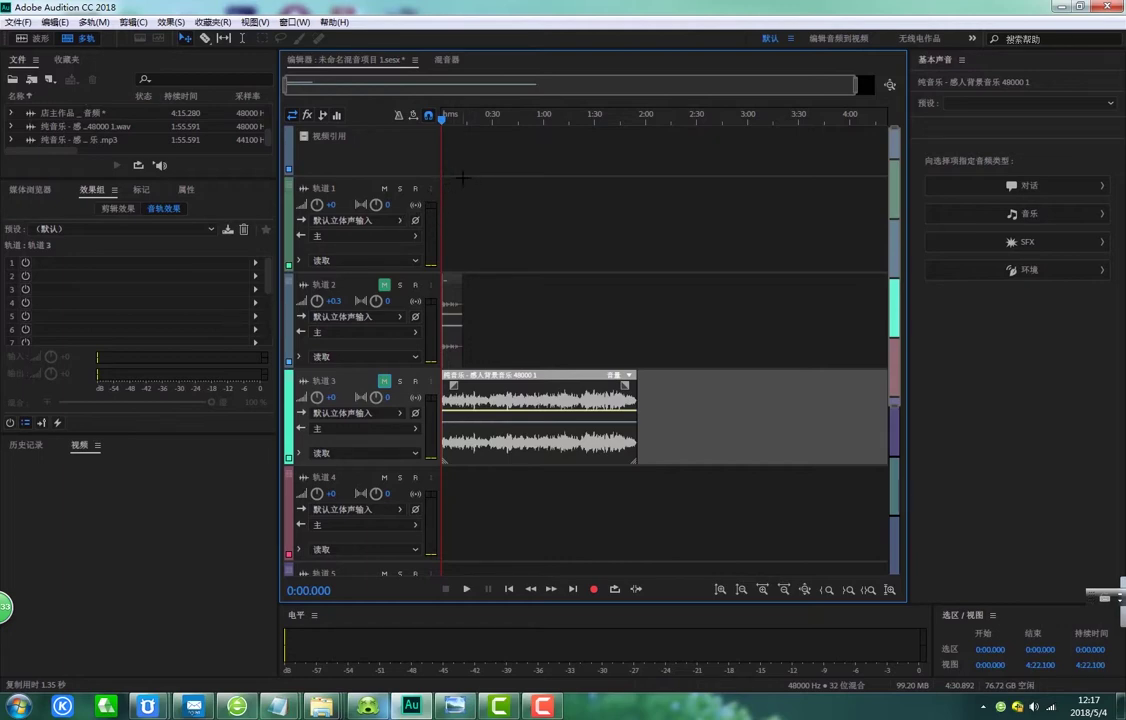
- Add the 店主作品 video from the 新建文件夹 (3) folder at the session start and scrub its preview to about 0:28
mouse_move(323, 715)
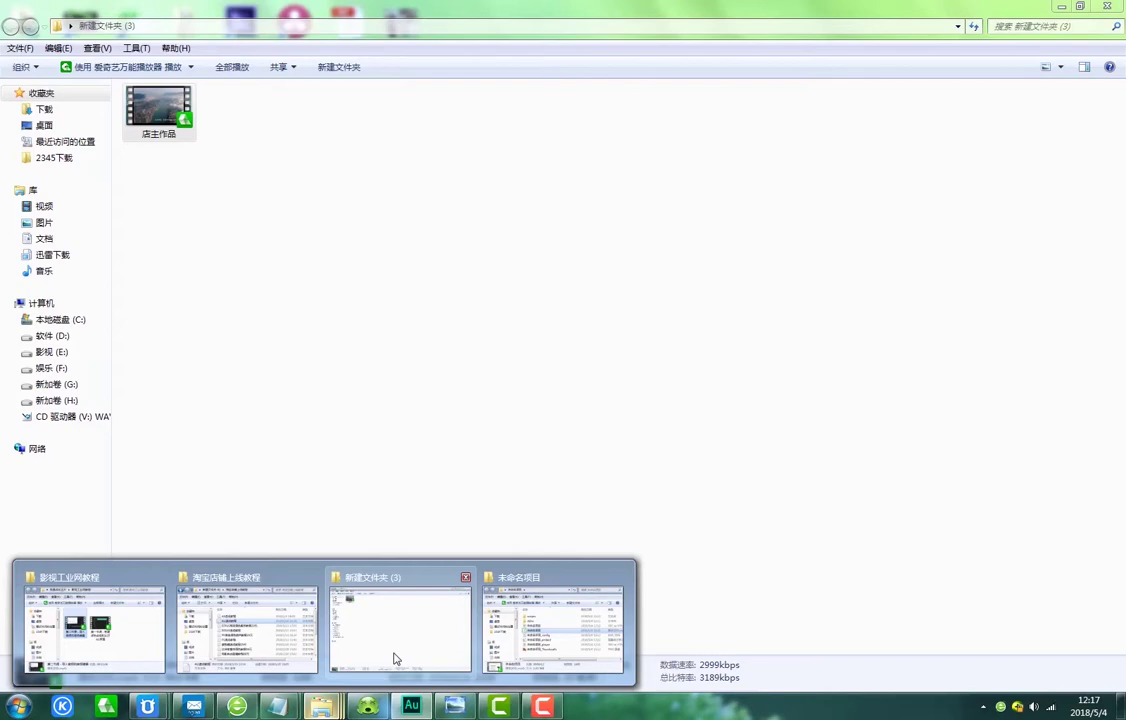
click(396, 659)
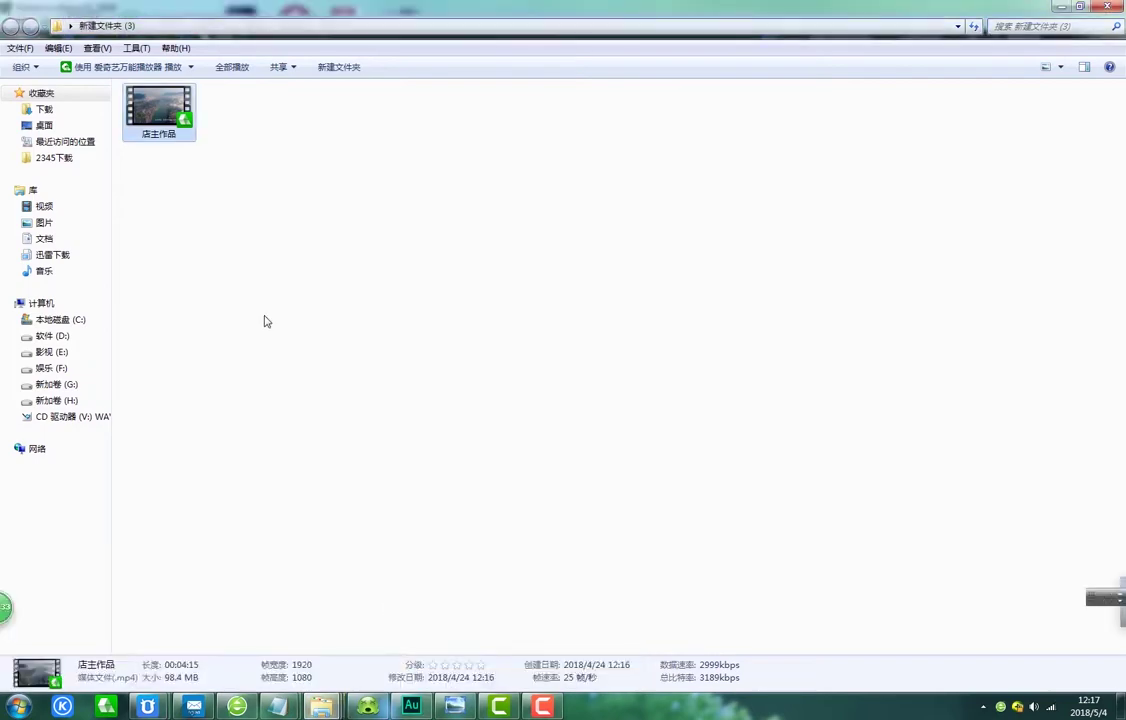
drag(158, 125, 409, 200)
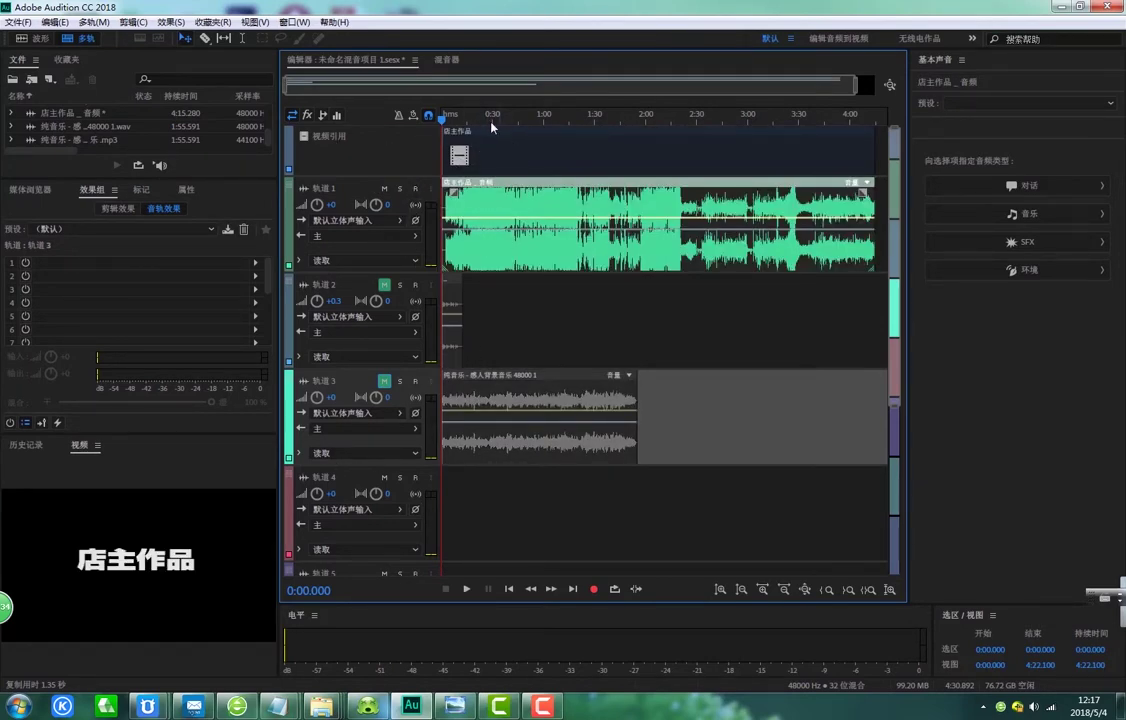
drag(440, 115, 488, 115)
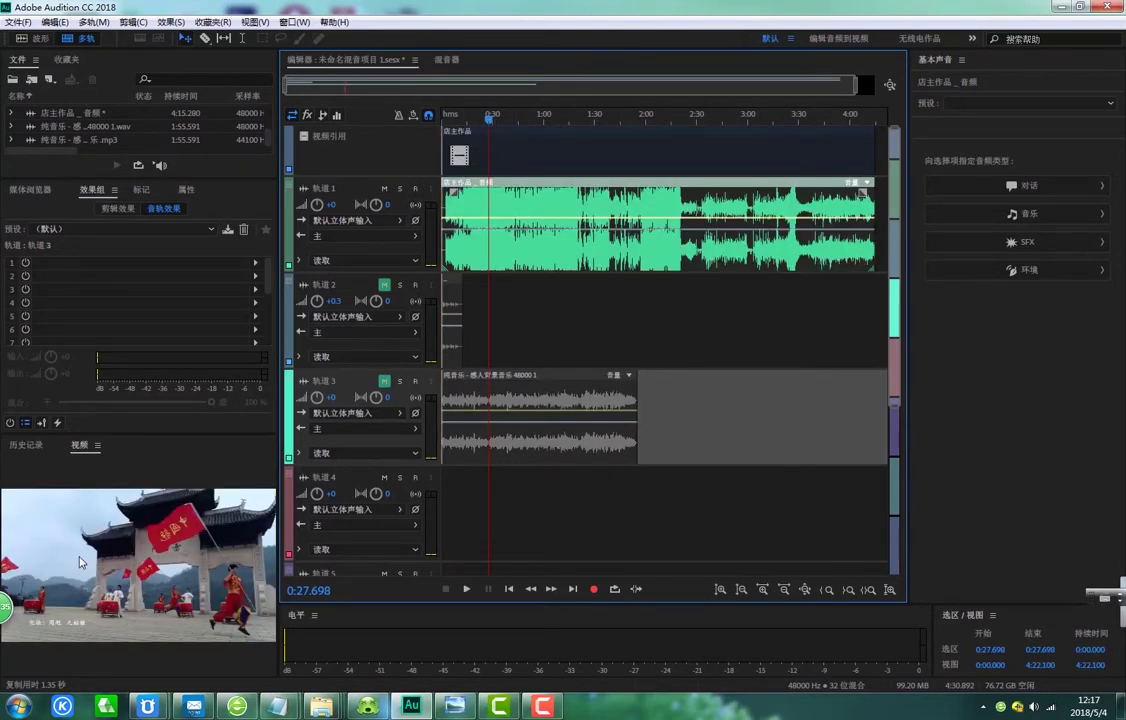
- Delete the video's own audio clip from 轨道 1 and return the playhead to 0:00
click(530, 212)
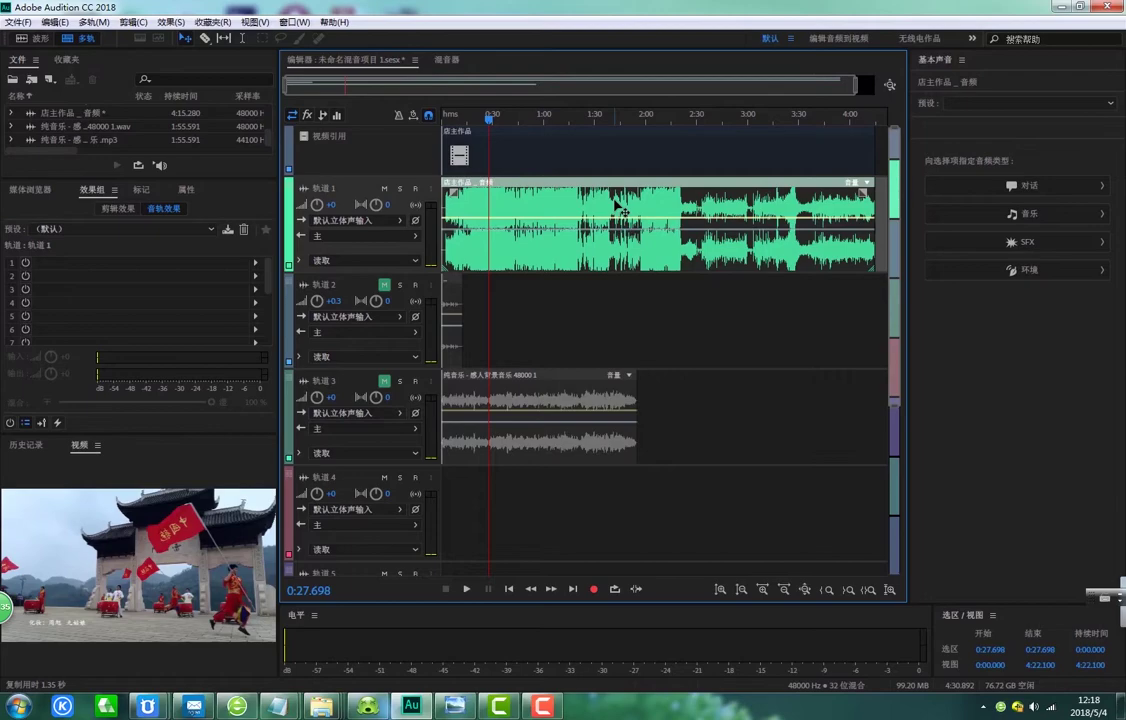
key(Delete)
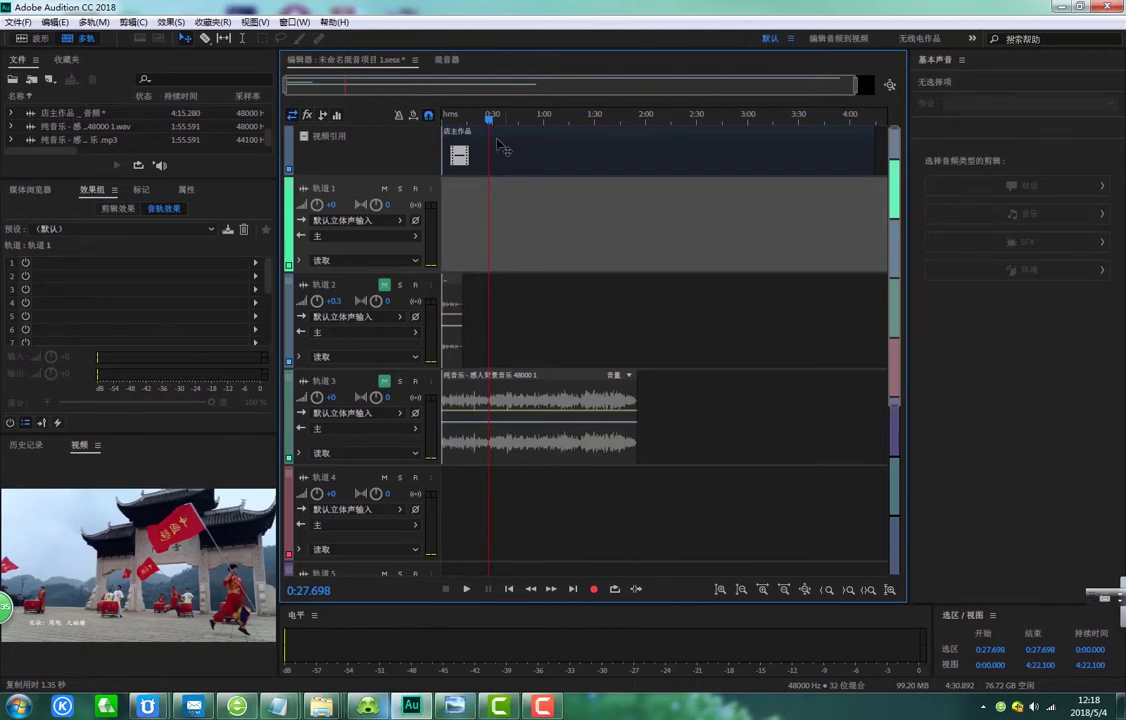
drag(490, 117, 434, 128)
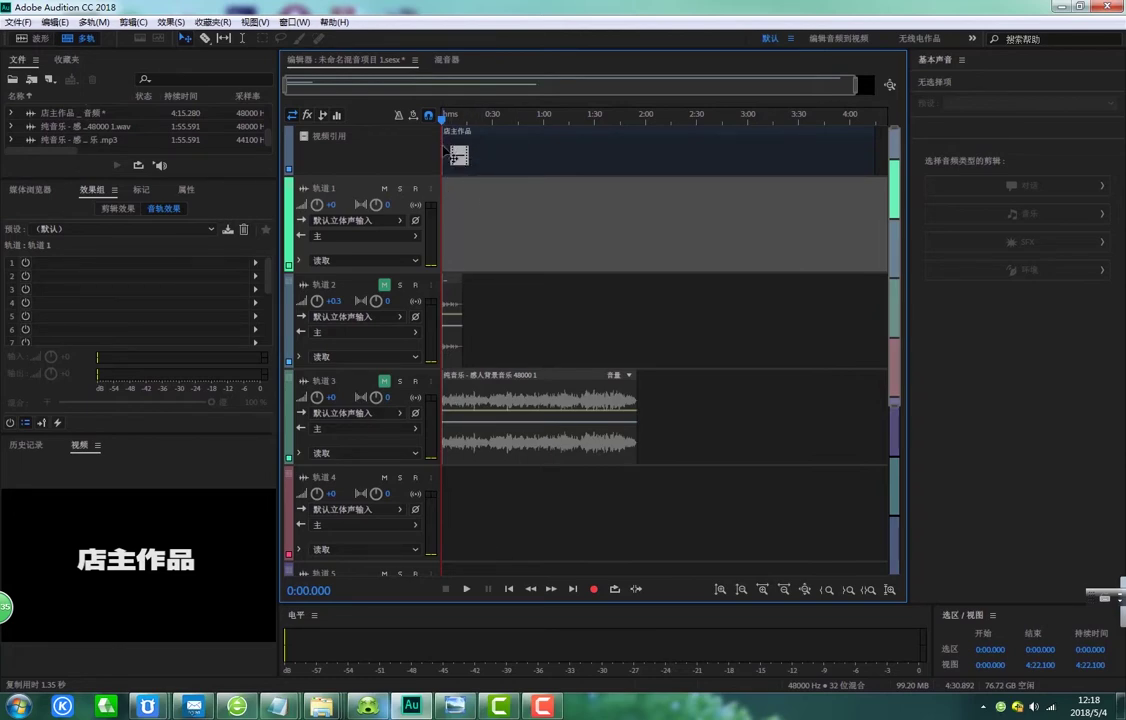
- Try shifting the 店主作品 video clip along the timeline and back to the start, and preview several playhead positions
drag(444, 149, 565, 150)
drag(670, 166, 499, 148)
click(717, 114)
click(472, 116)
click(432, 116)
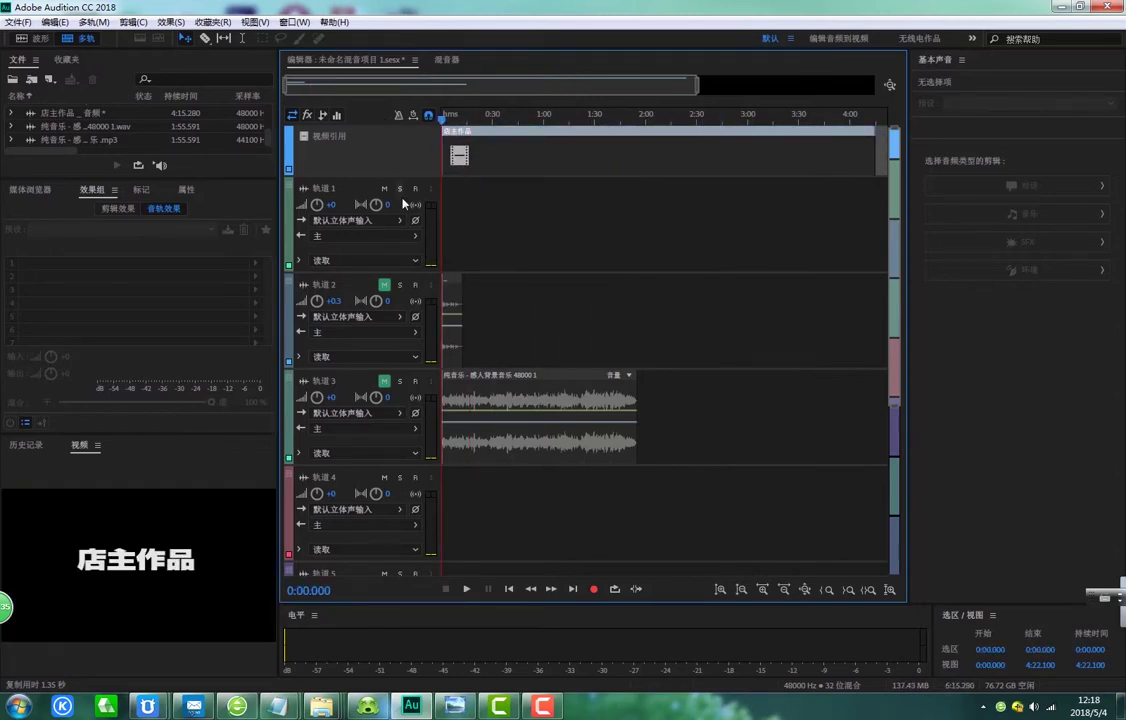
click(548, 114)
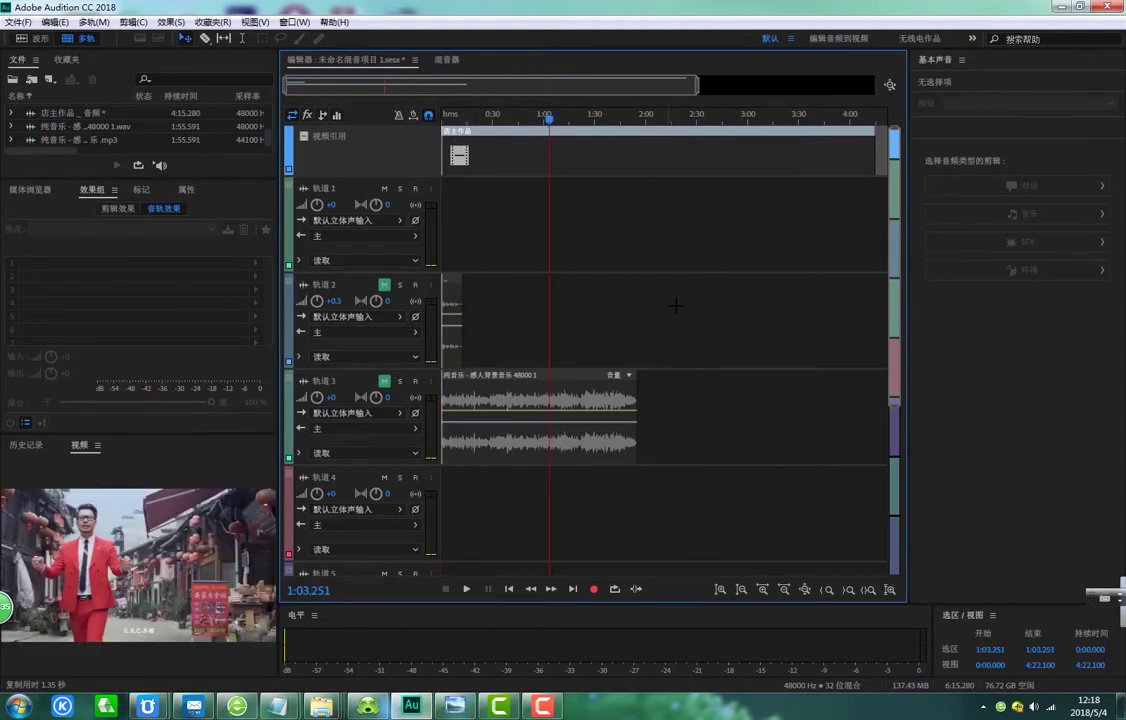
- Shift the clips on 轨道 2 and 轨道 3 together to start at about 0:43 and place the playhead there
drag(675, 305, 578, 400)
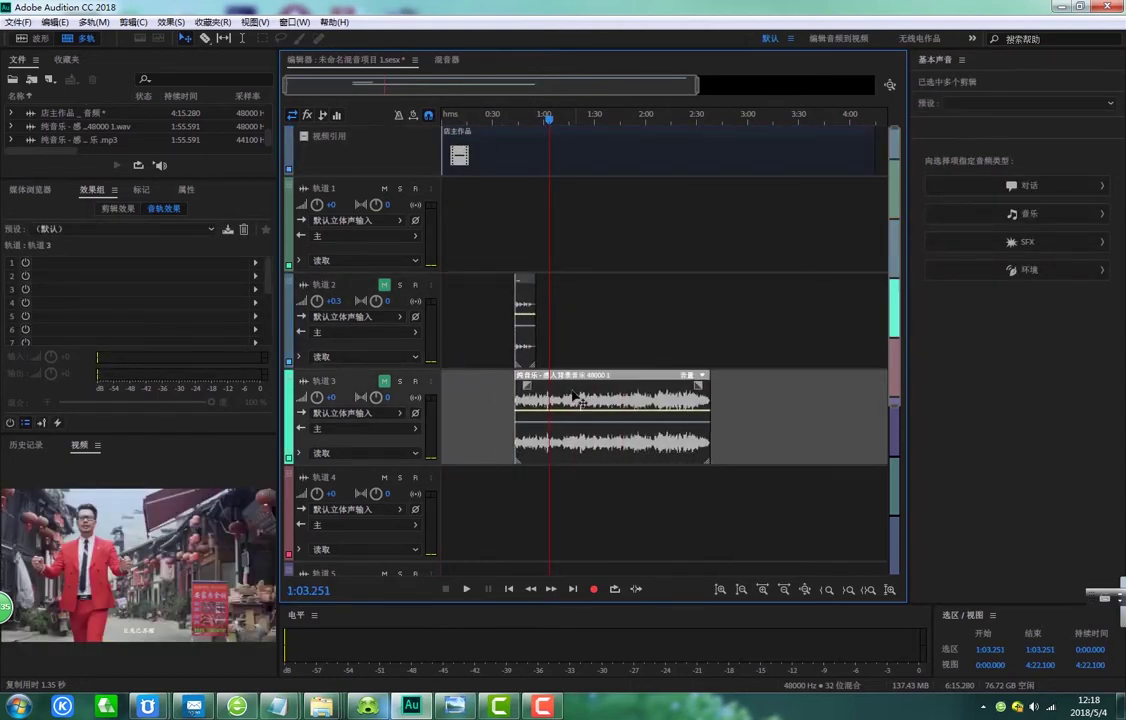
click(516, 219)
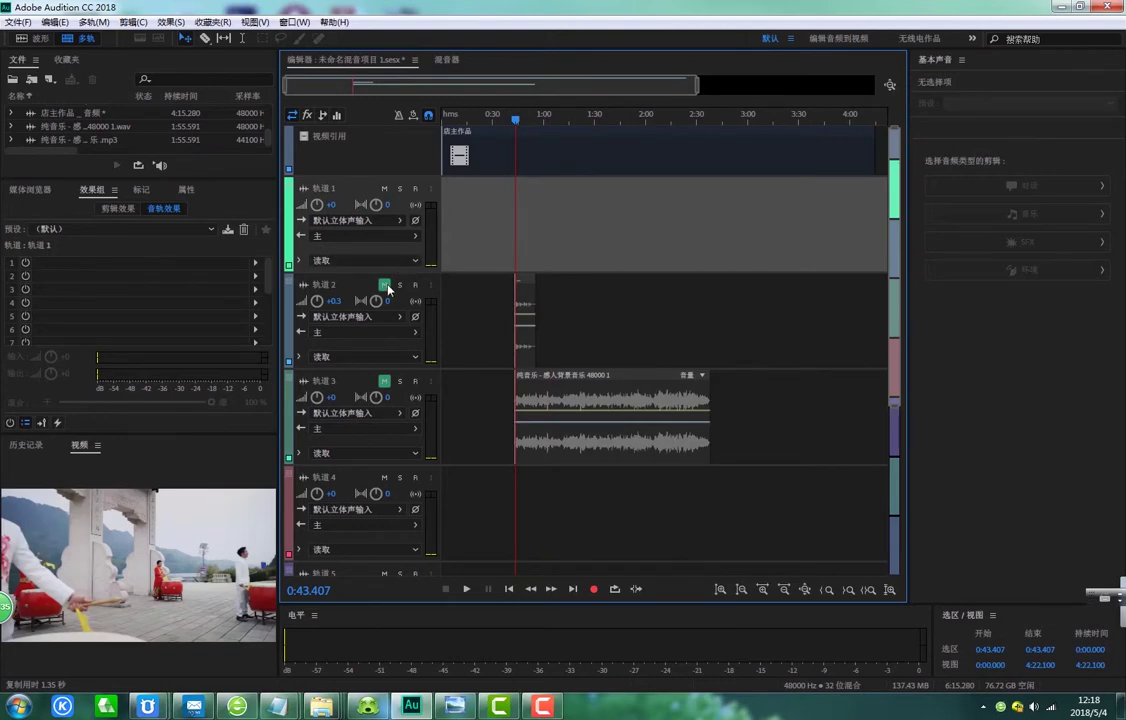
- Unmute 轨道 2 and 轨道 3 and play a few seconds of the mix from about 0:43
click(384, 285)
click(384, 380)
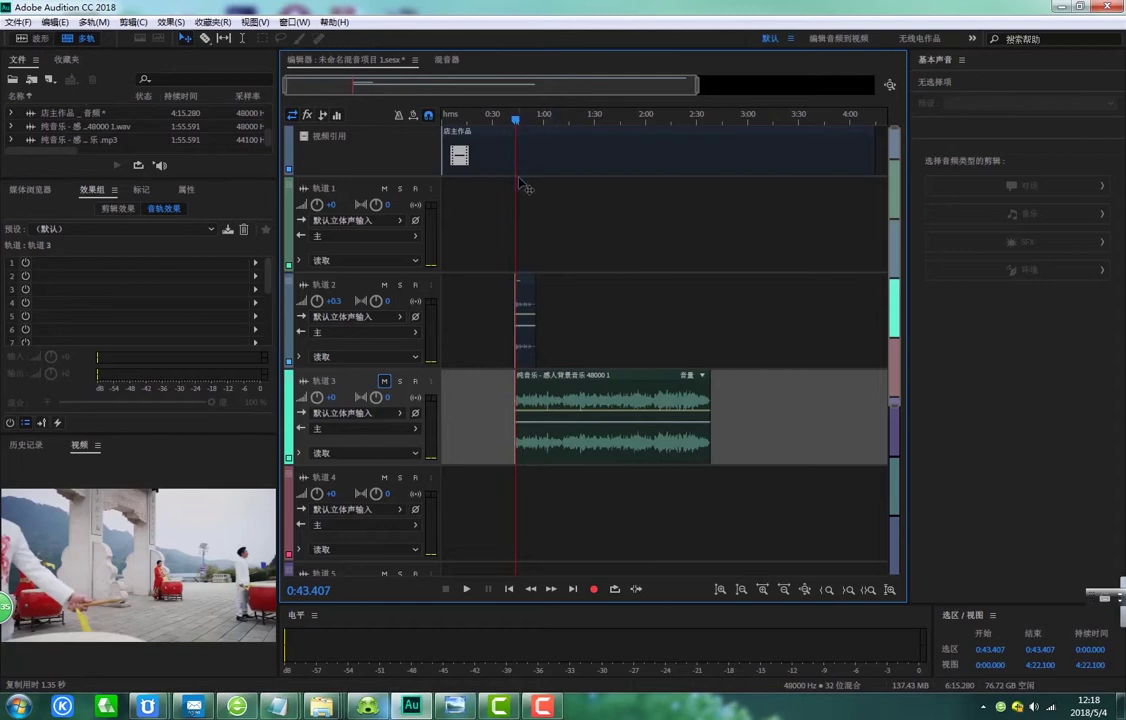
click(467, 589)
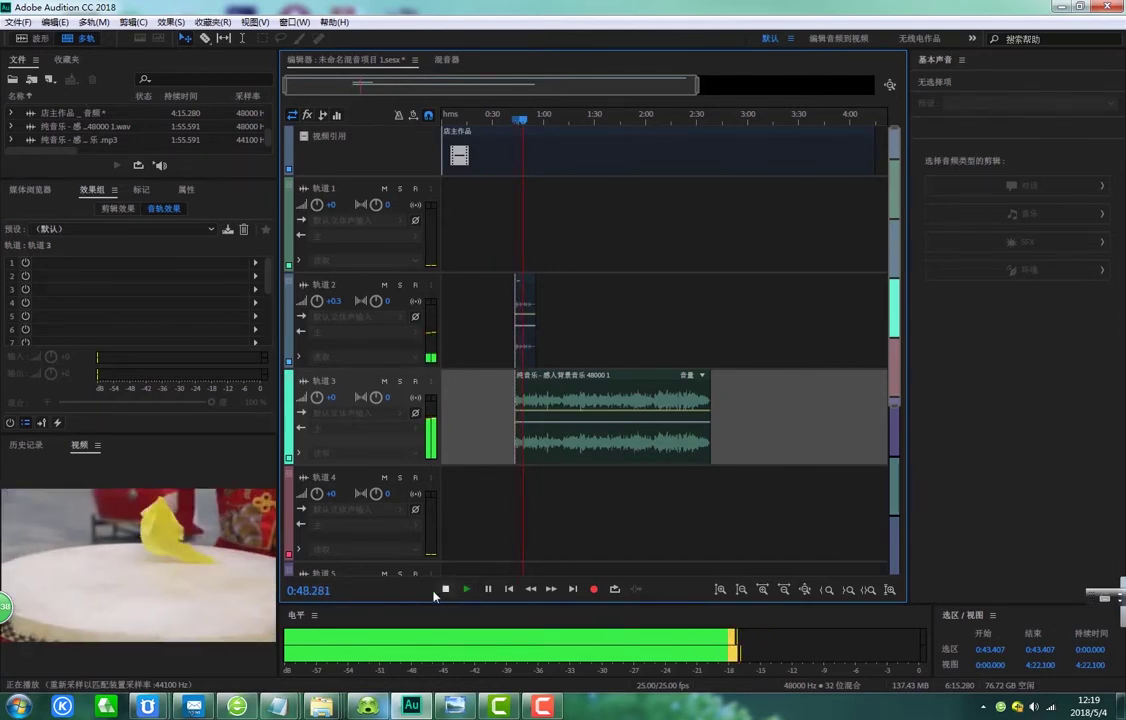
key(space)
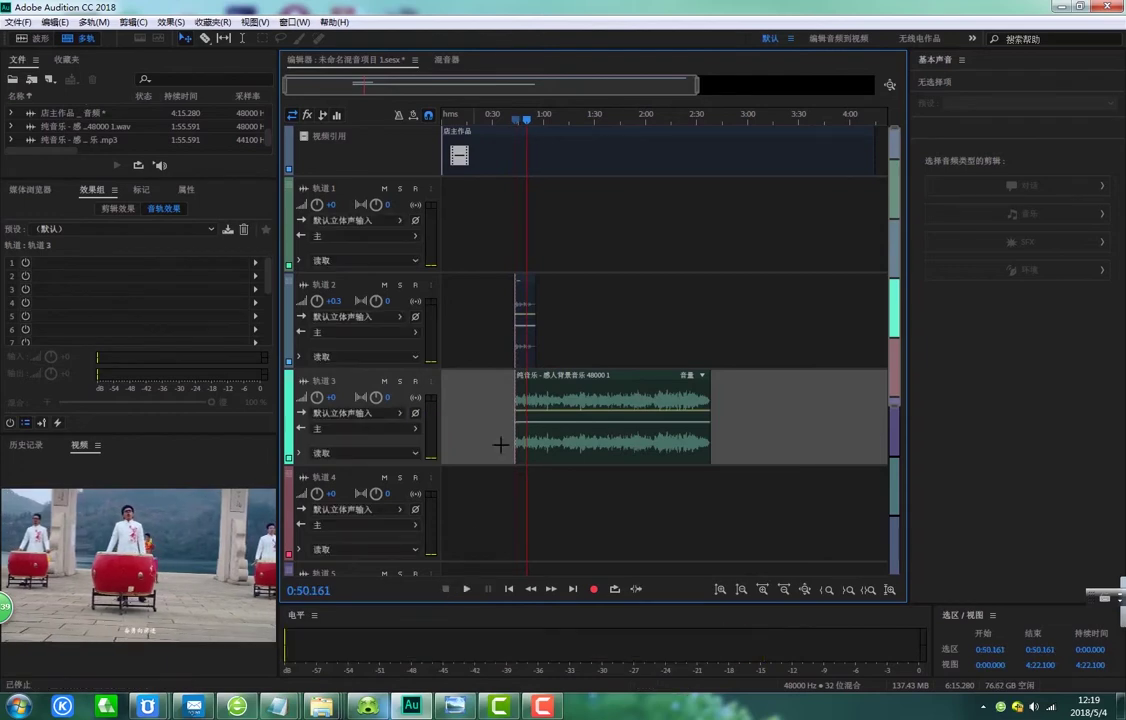
- Raise the volume envelope of the 轨道 2 clip and lower that of the background music clip on 轨道 3
click(530, 320)
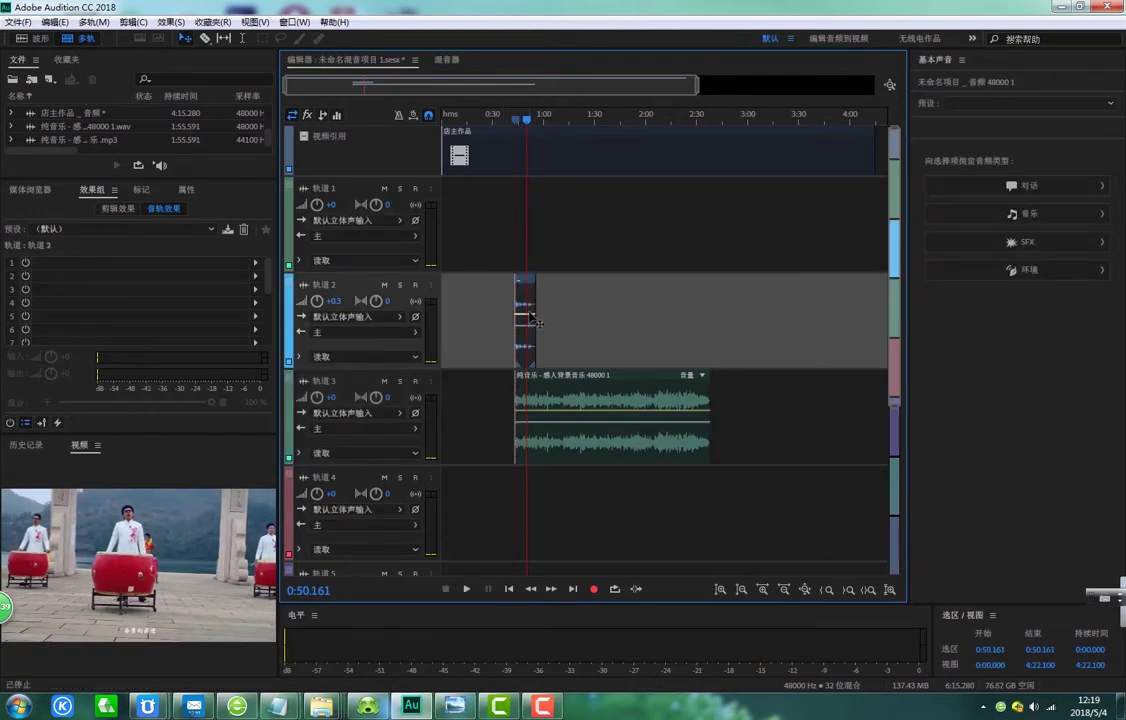
drag(525, 319, 524, 295)
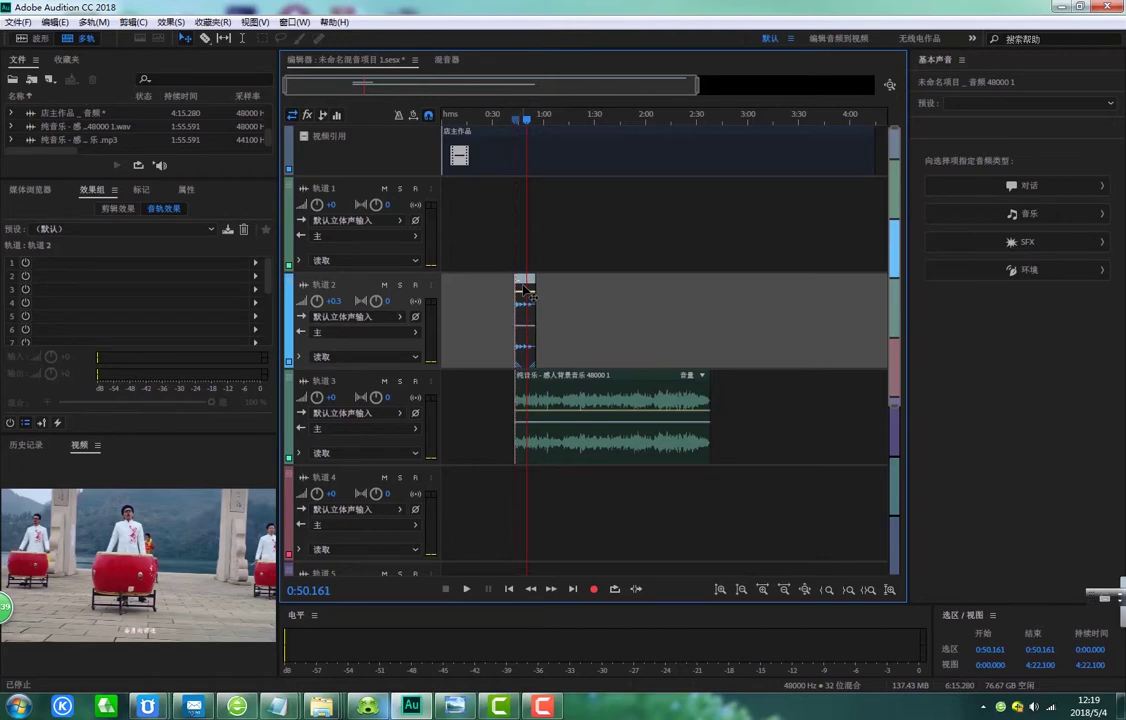
click(576, 416)
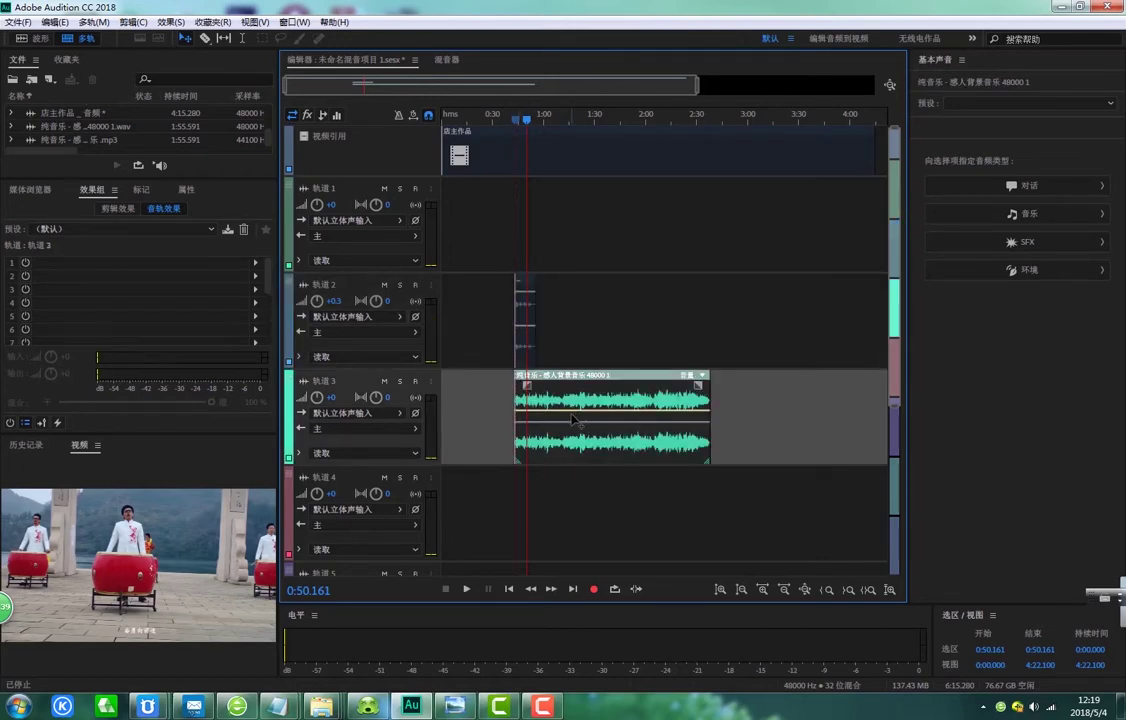
drag(575, 418, 575, 436)
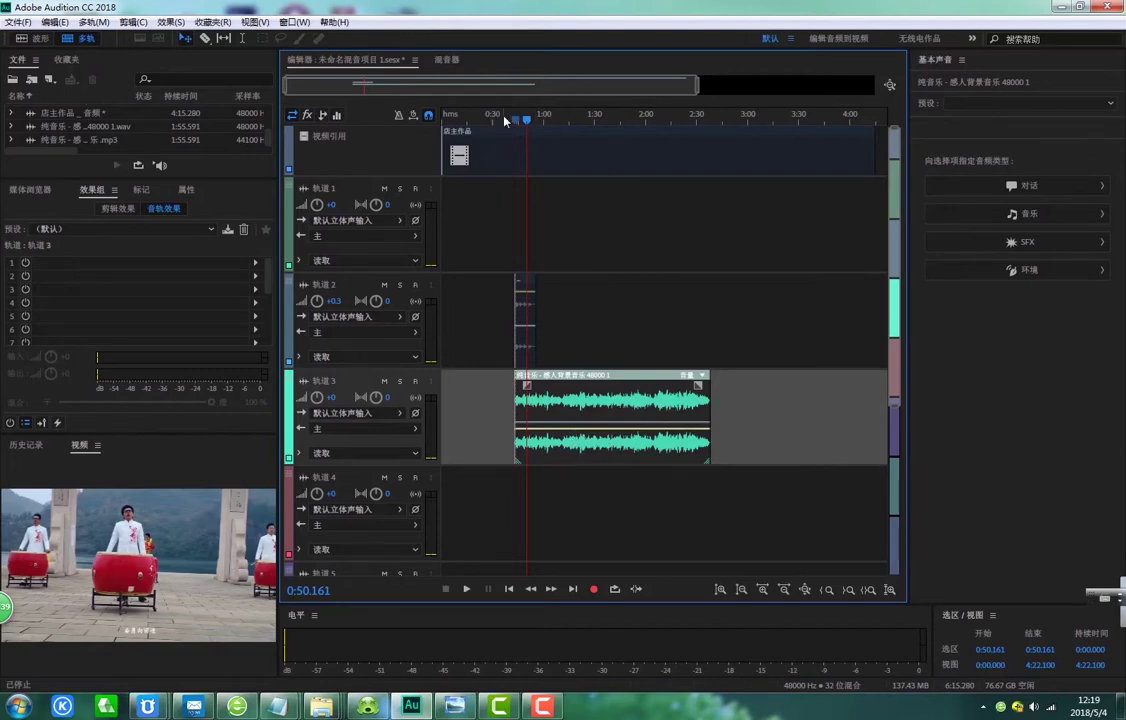
- Play the session from about 0:36 and skip ahead to check the video leading up to the audio clips
click(503, 485)
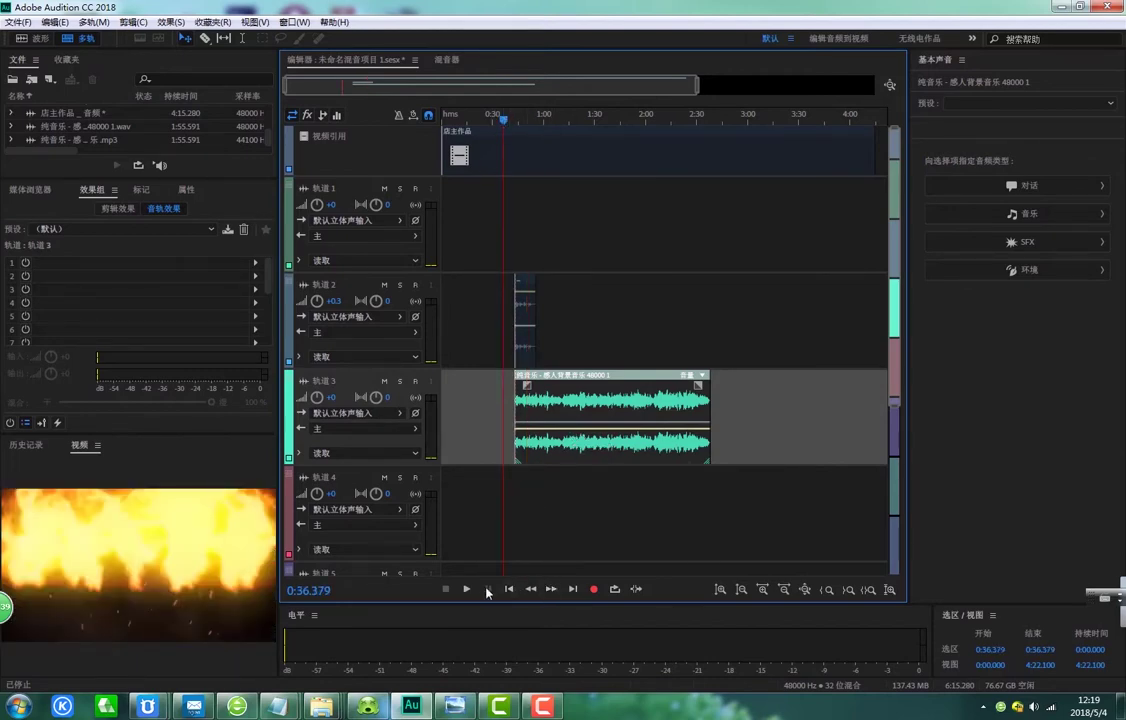
click(467, 590)
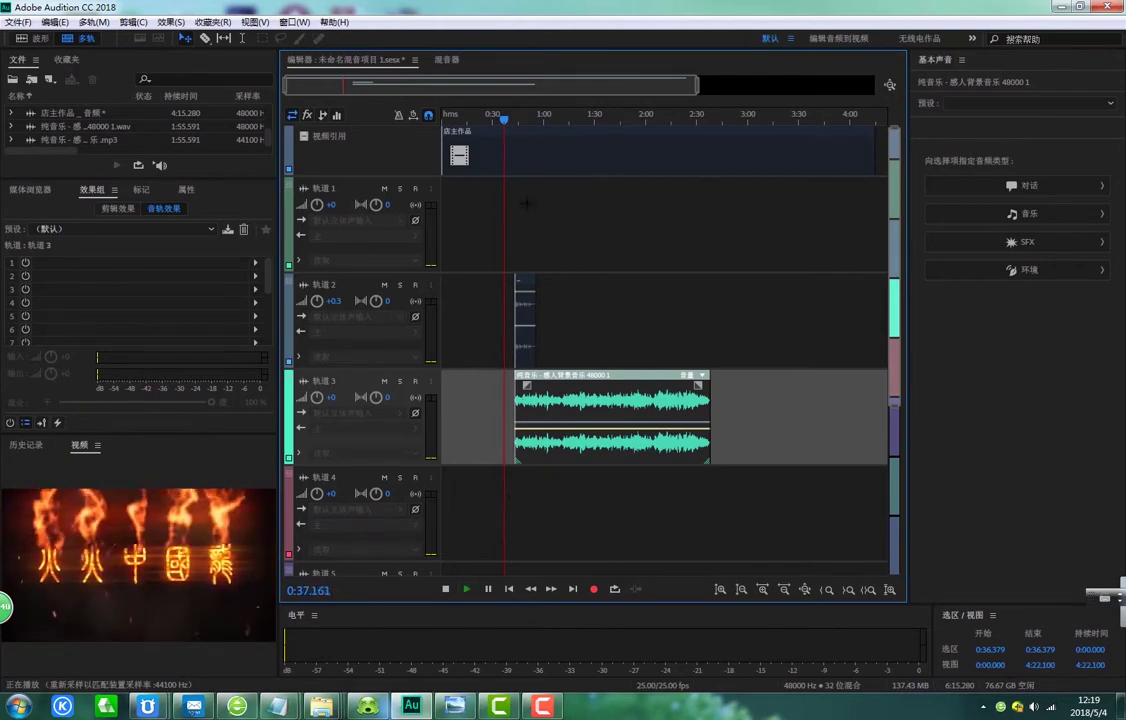
drag(503, 121, 510, 122)
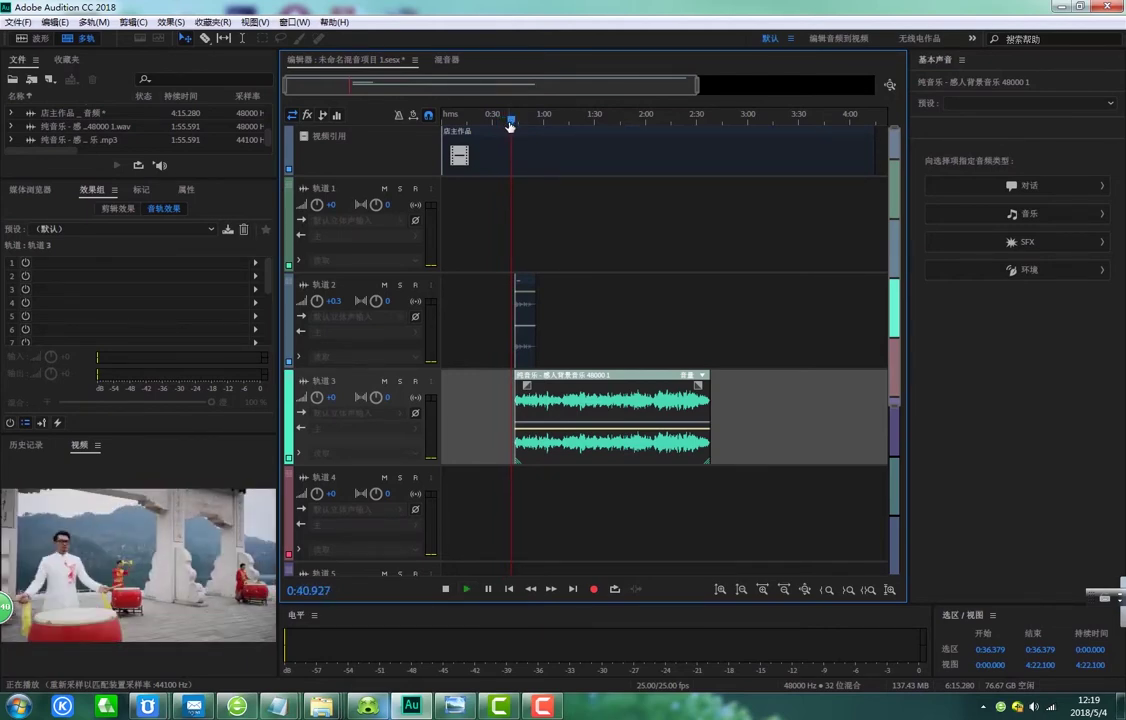
click(446, 590)
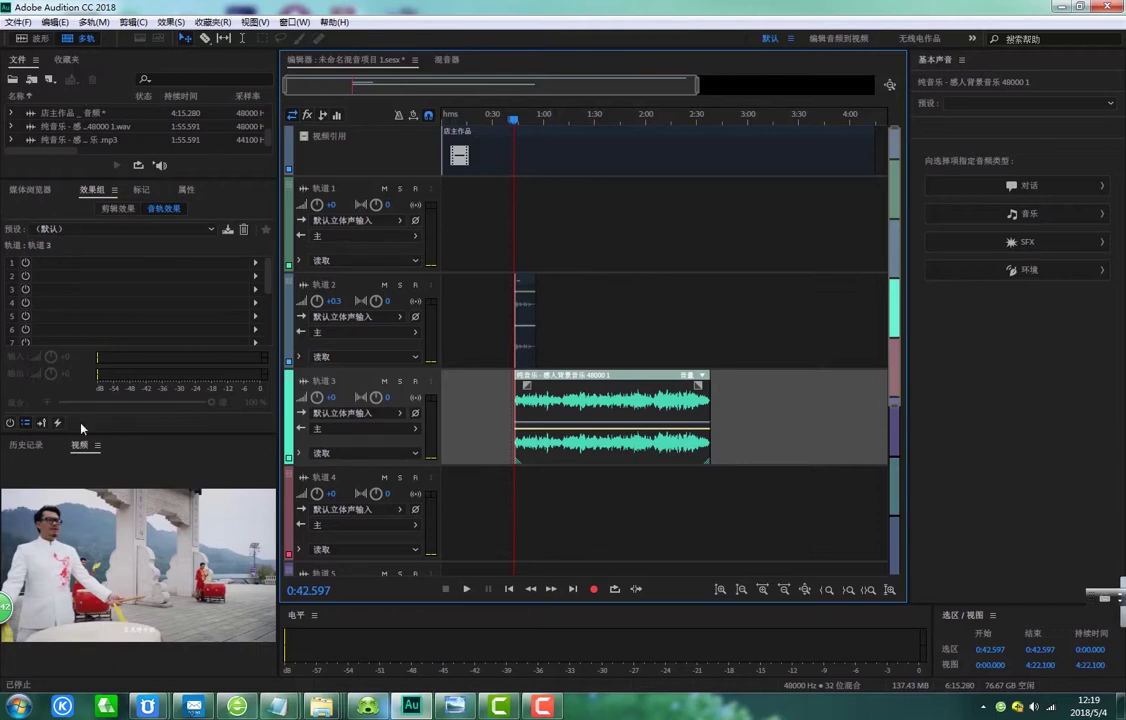
- Lower the background music clip's volume envelope on 轨道 3 further while replaying the mix from about 0:43
click(467, 589)
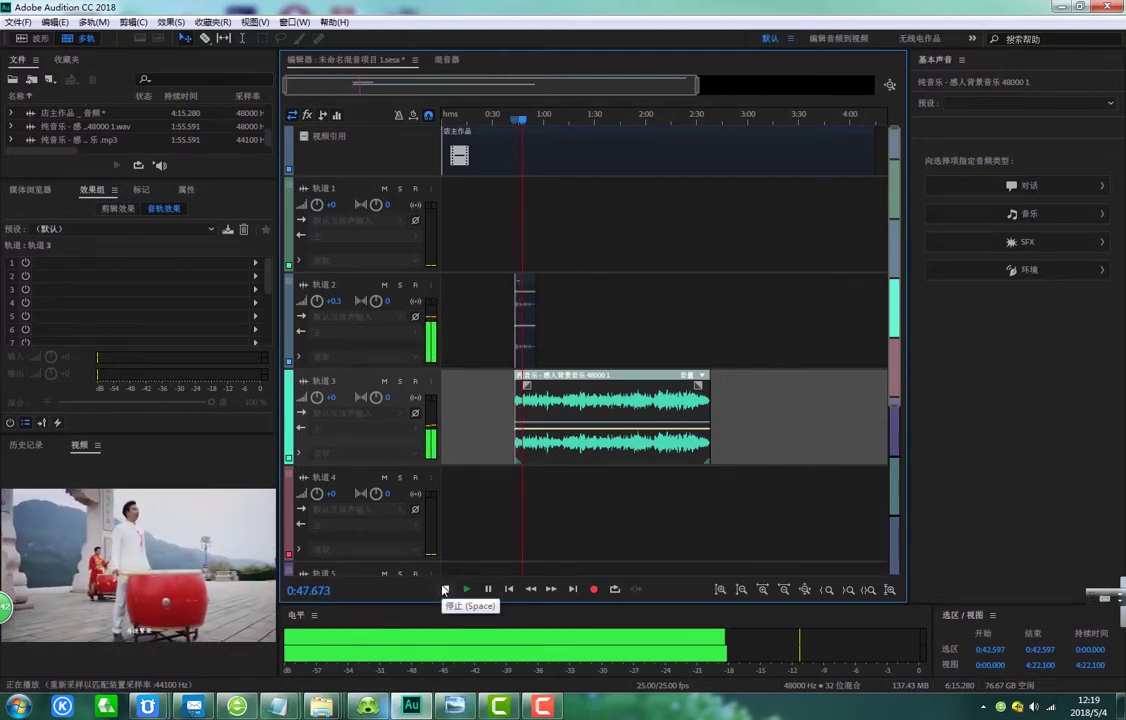
click(445, 589)
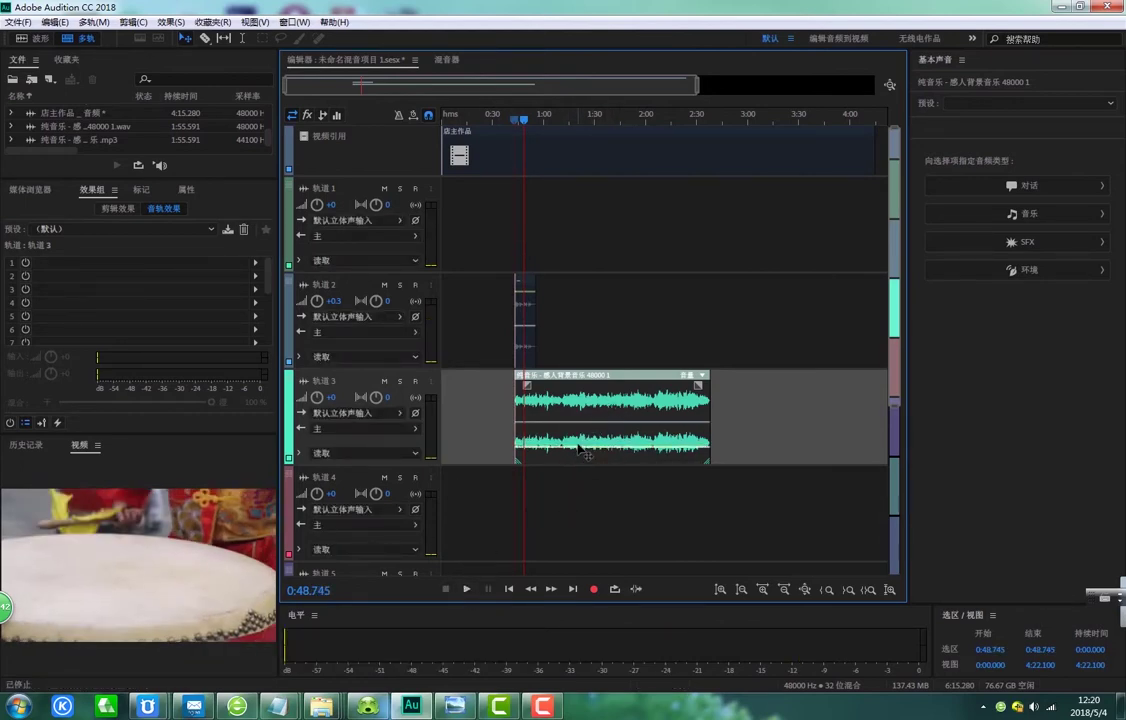
click(466, 589)
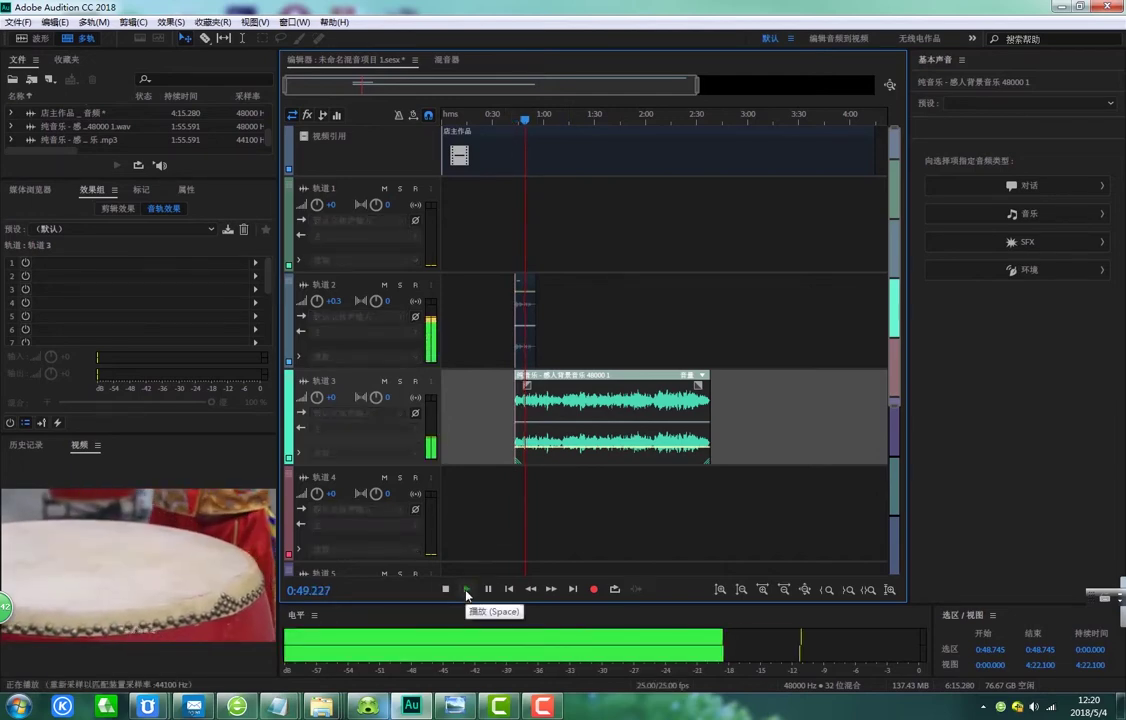
click(512, 120)
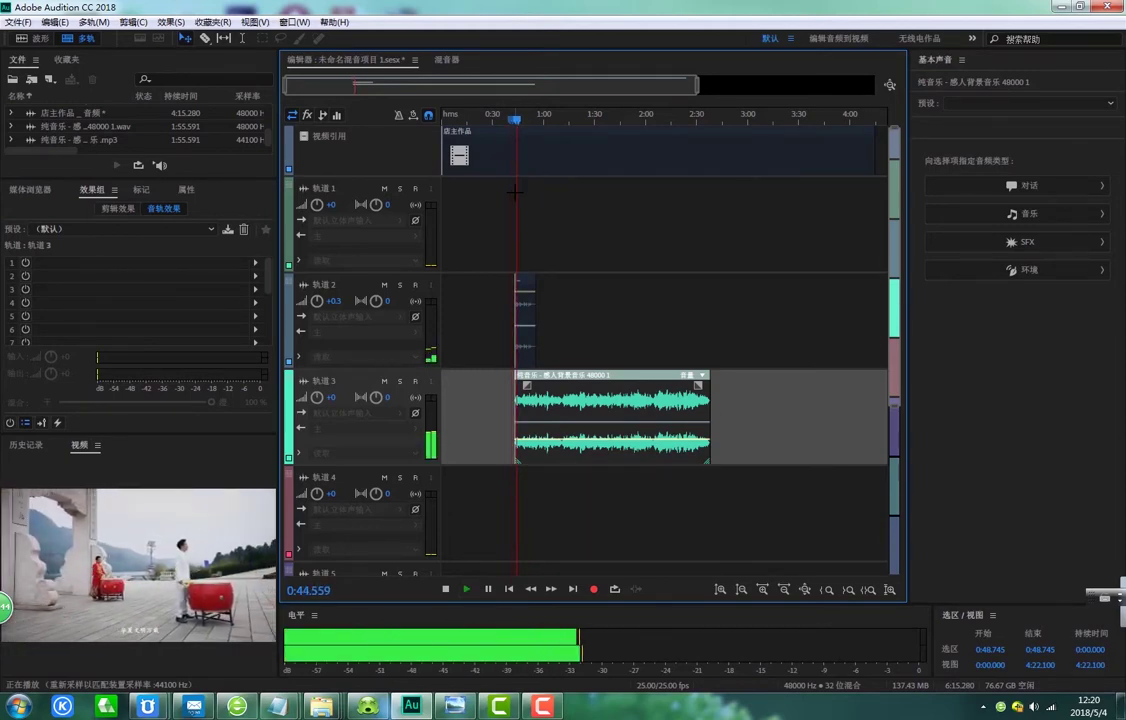
click(446, 589)
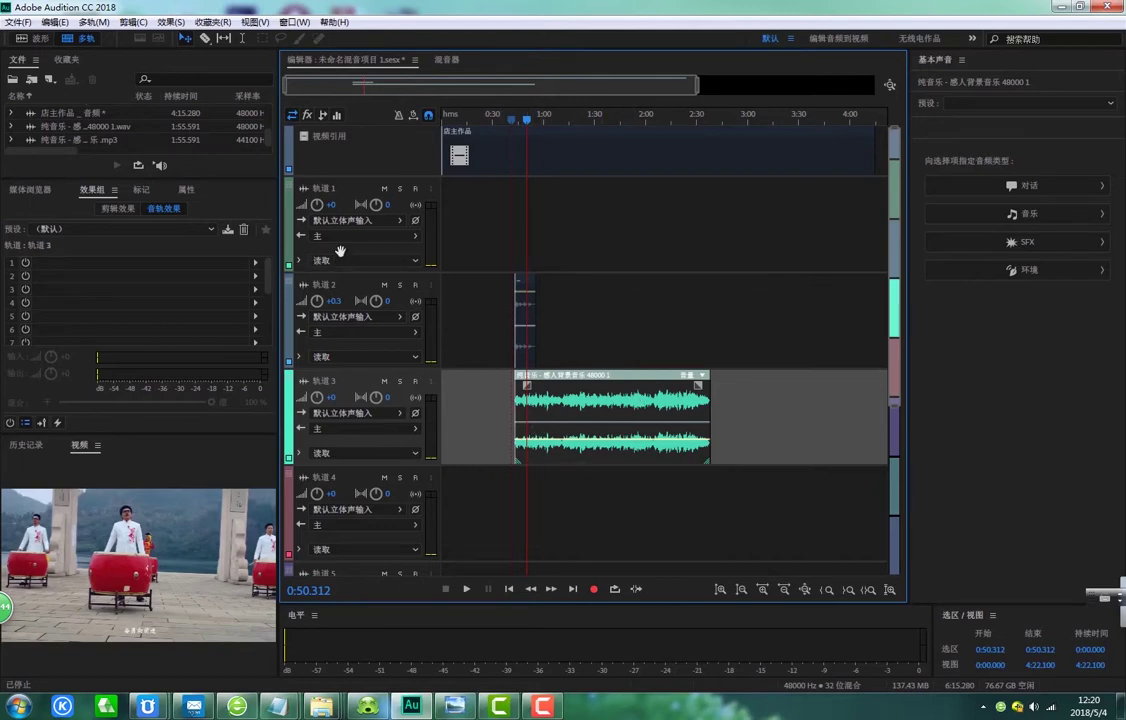
- Delete the 店主作品 video clip and move the clips on 轨道 2 and 轨道 3 together back to the session start
click(525, 165)
key(Delete)
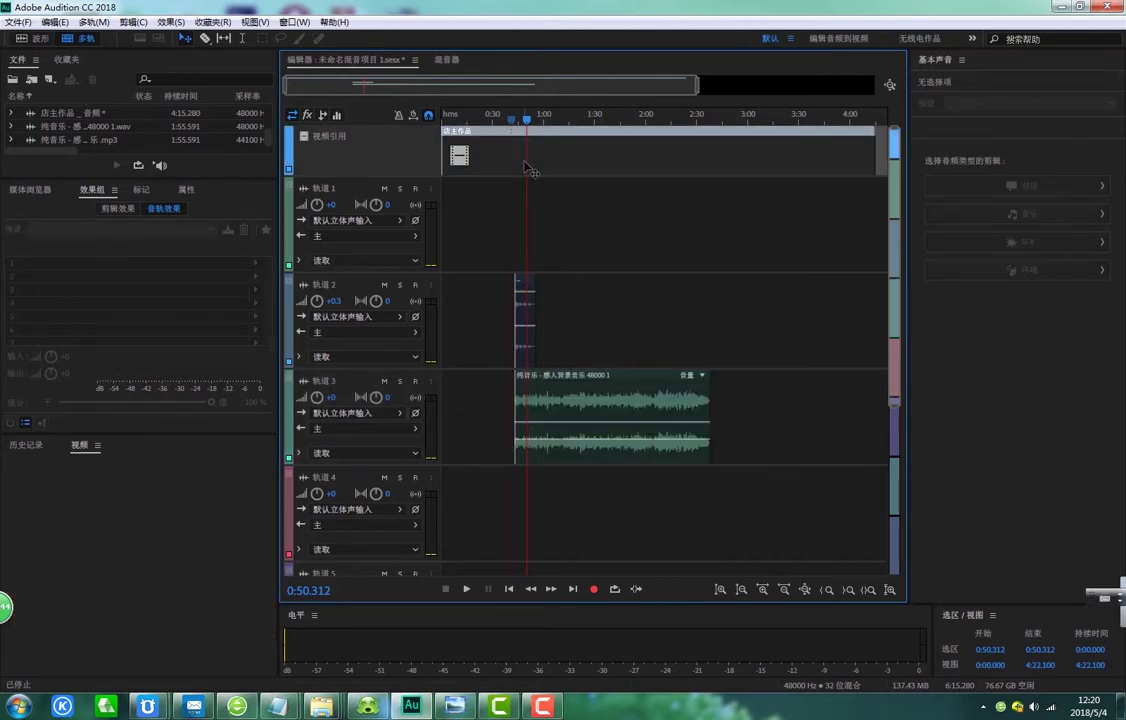
drag(802, 347, 515, 467)
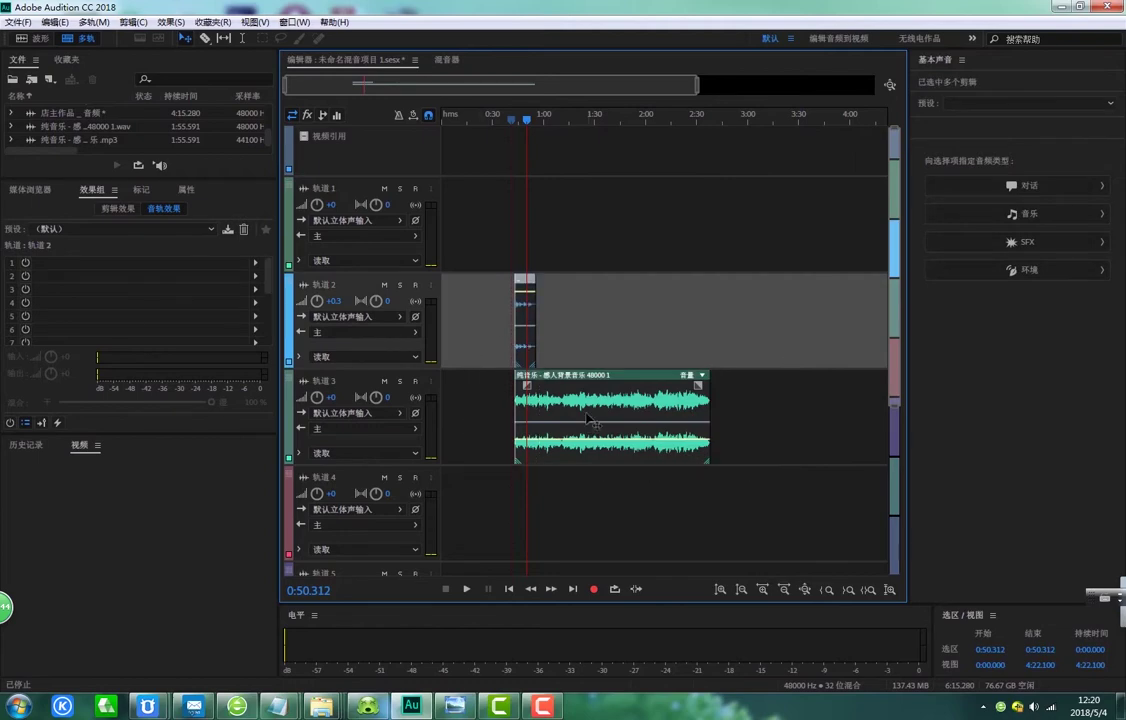
drag(579, 395, 507, 395)
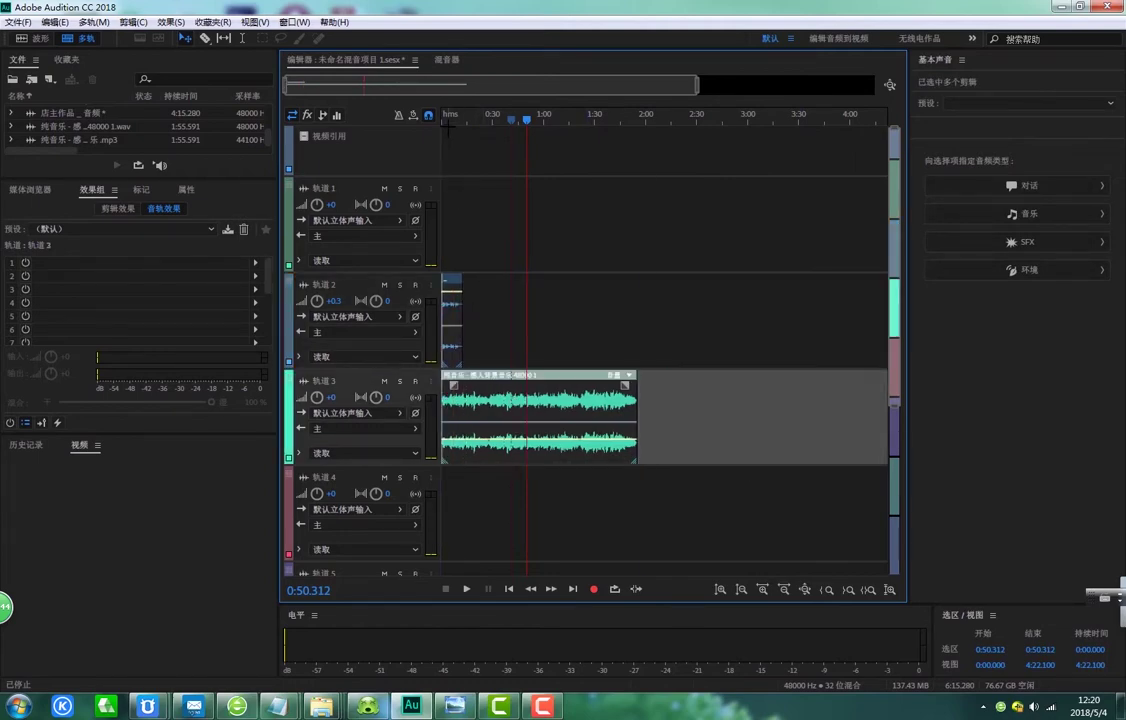
- Return the playhead to 0:00 and play the voice and music mix from the beginning
click(449, 122)
click(442, 118)
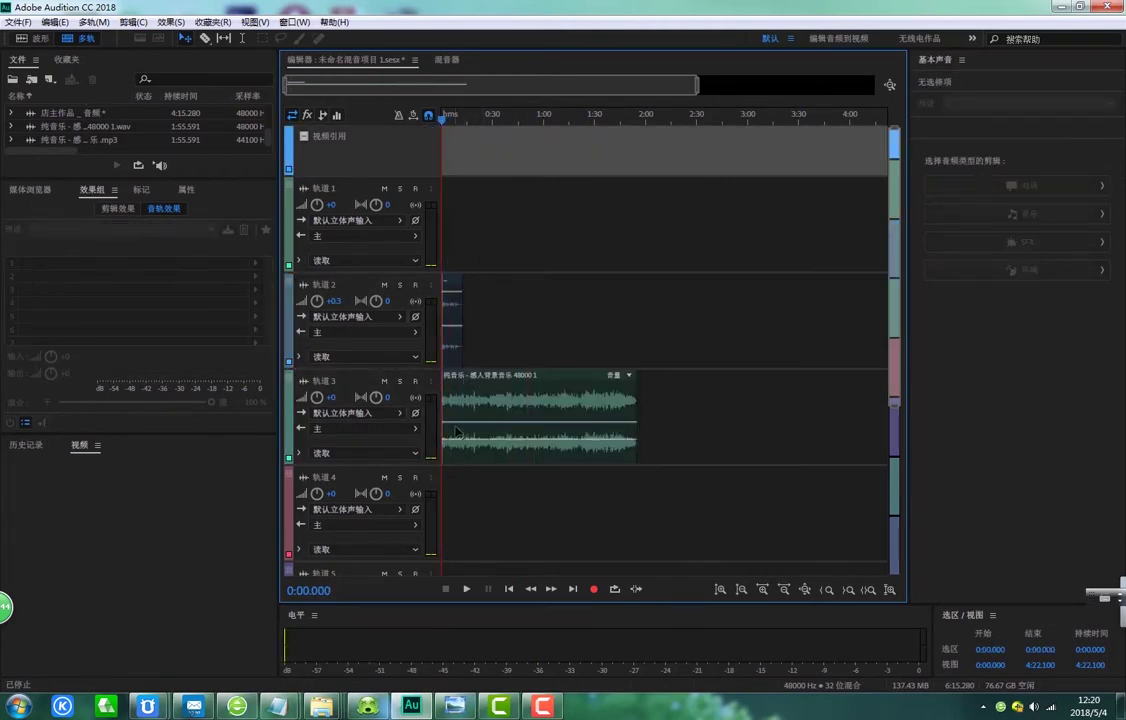
click(467, 590)
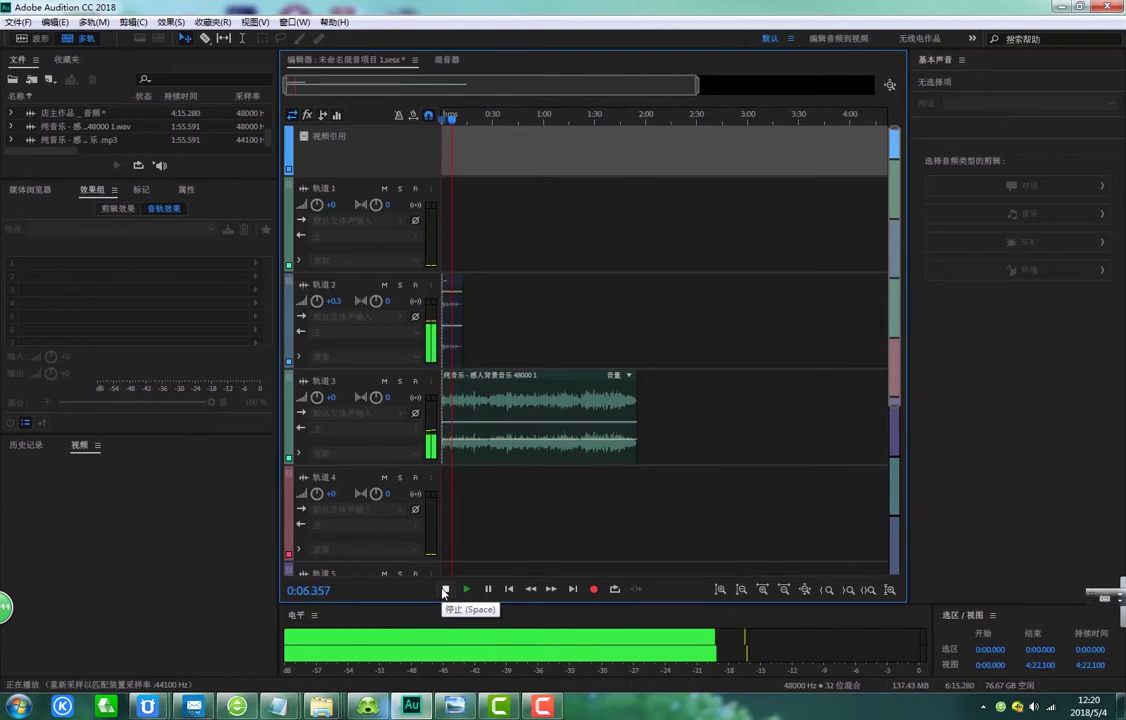
- Stop playback and select the voice clip on 轨道 2 to show its effects rack
click(445, 590)
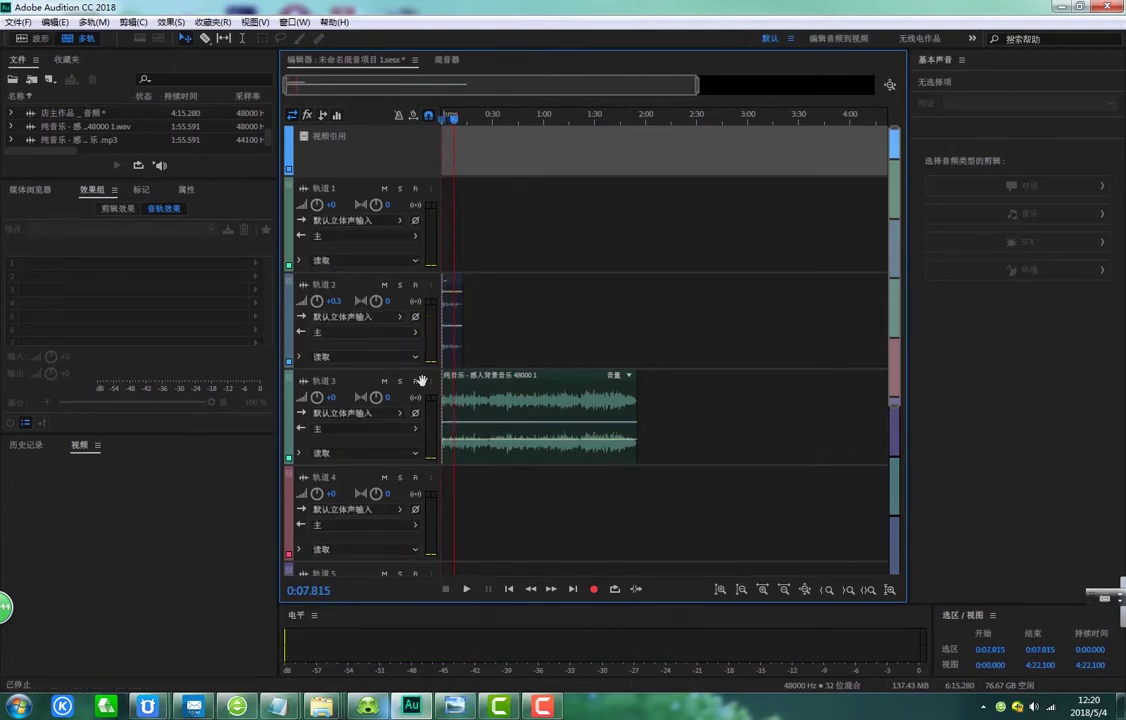
click(462, 309)
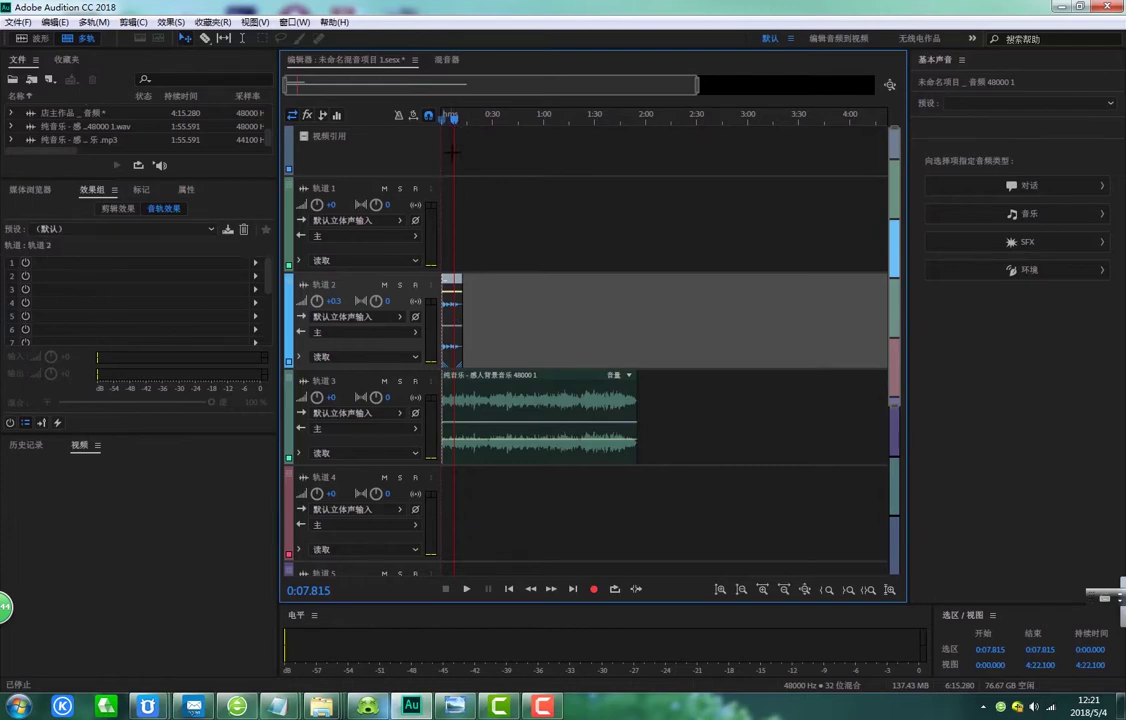
click(256, 266)
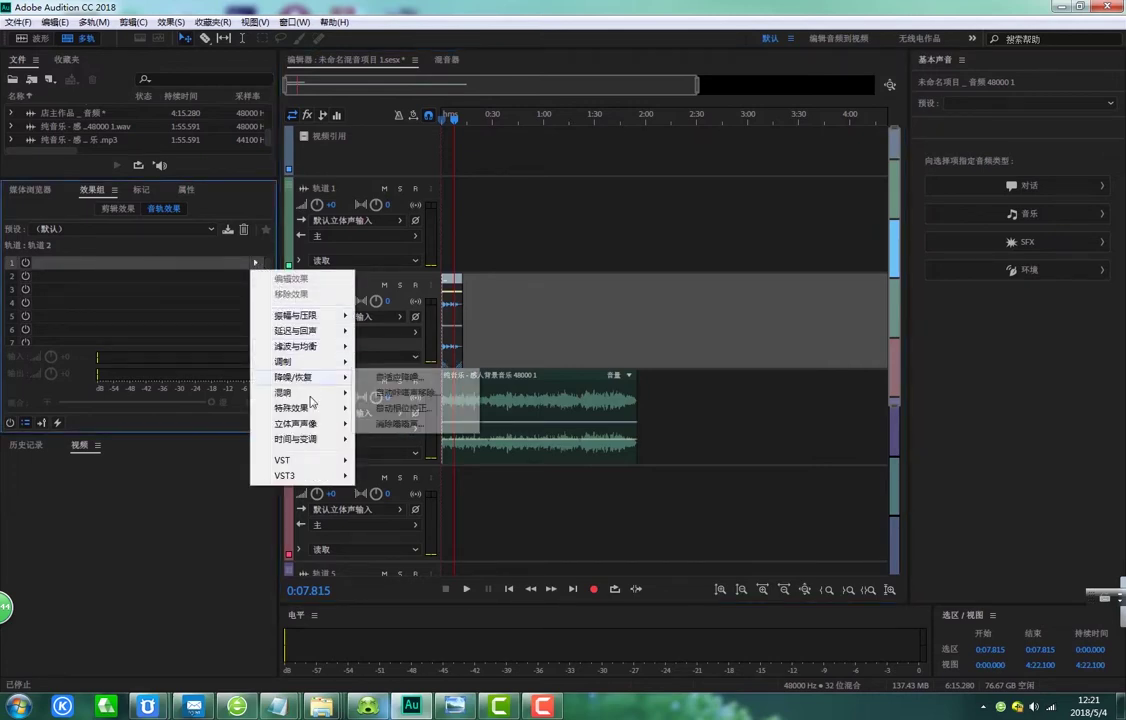
mouse_move(309, 320)
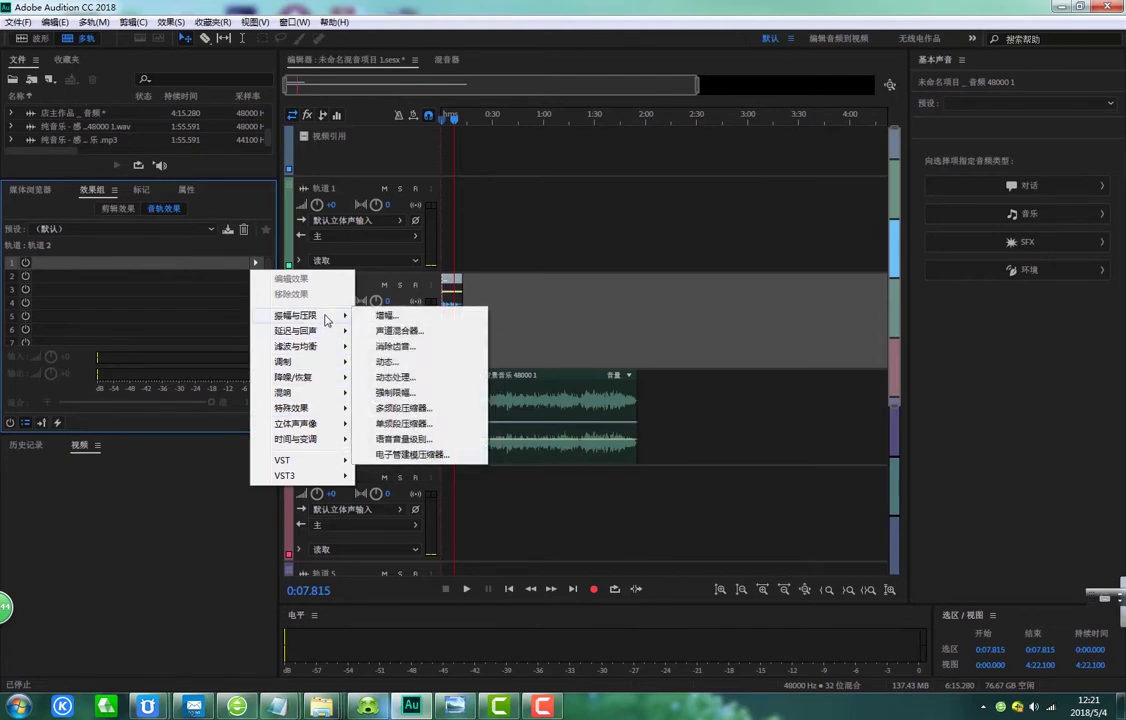
mouse_move(332, 364)
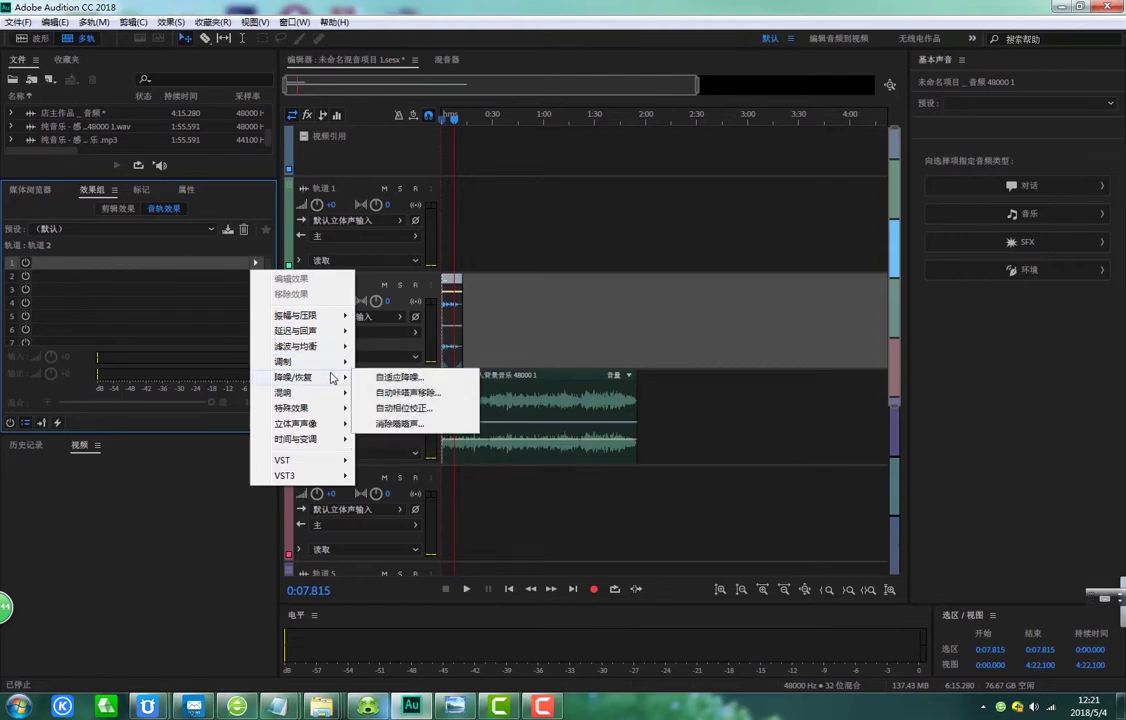
click(523, 334)
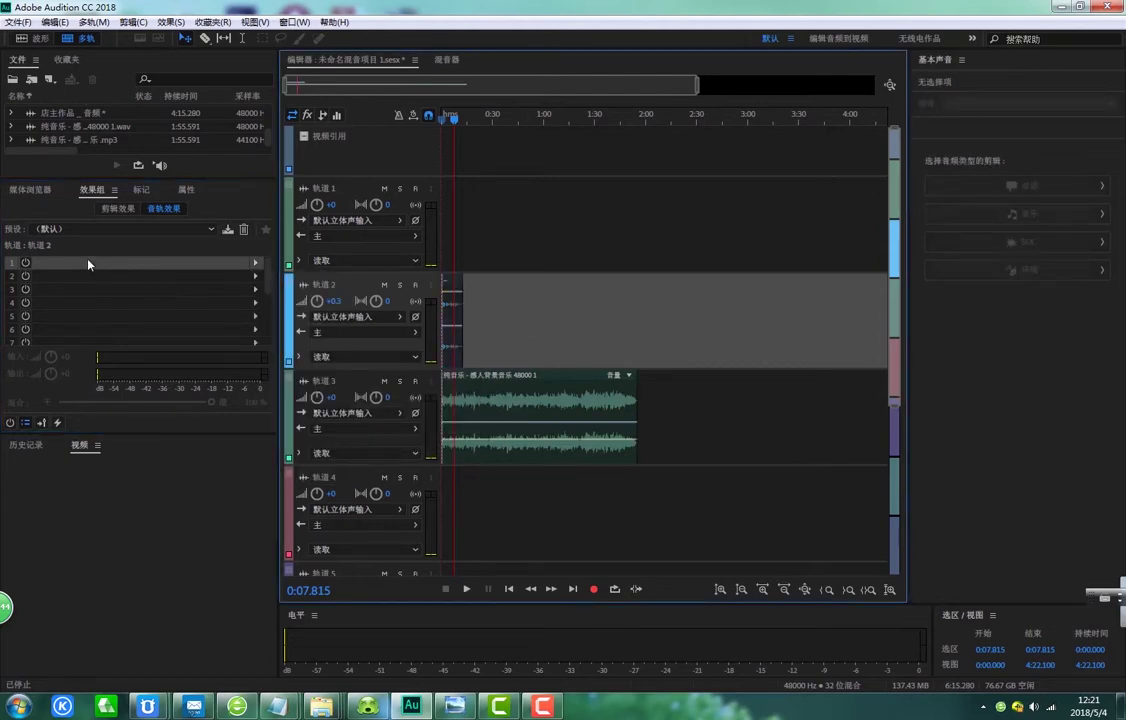
- Apply the 电台播音员声音 preset to 轨道 2's effects rack and audition the mix from 0:00
click(209, 231)
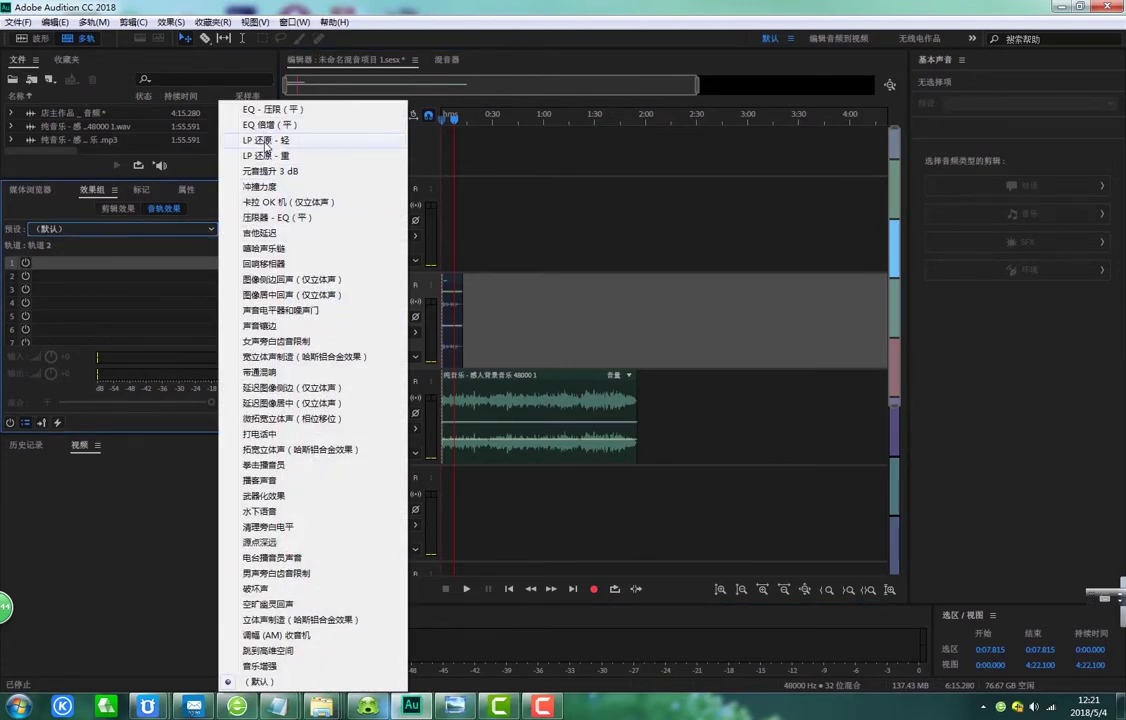
click(280, 561)
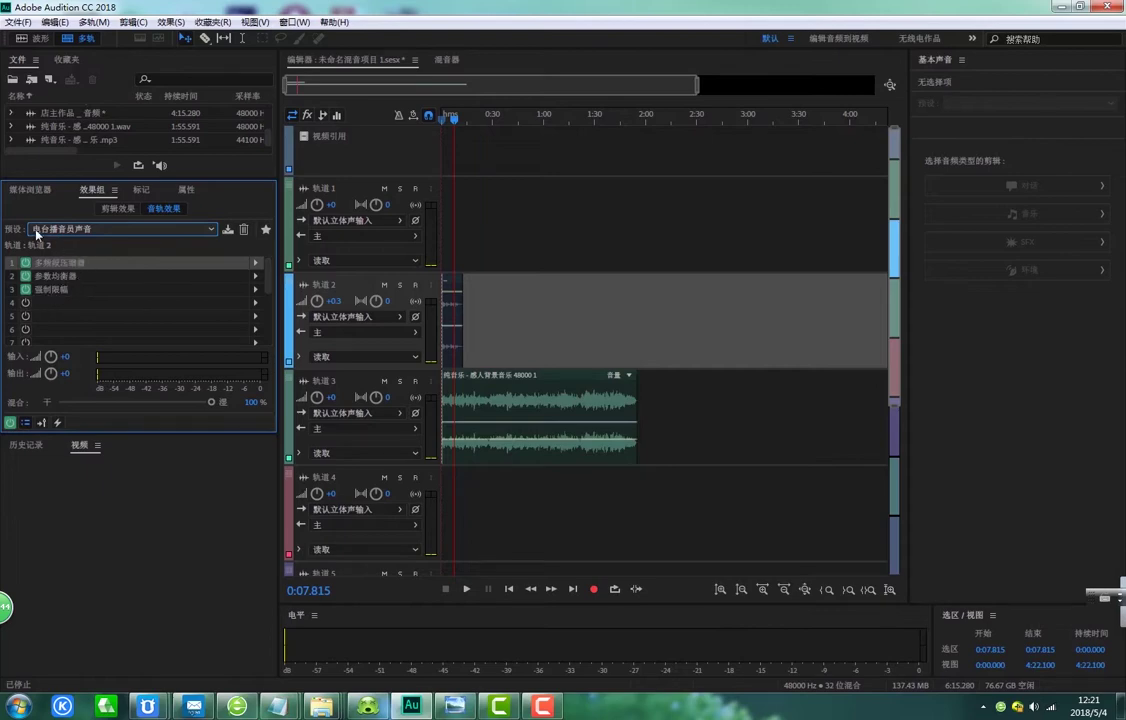
drag(455, 112, 441, 112)
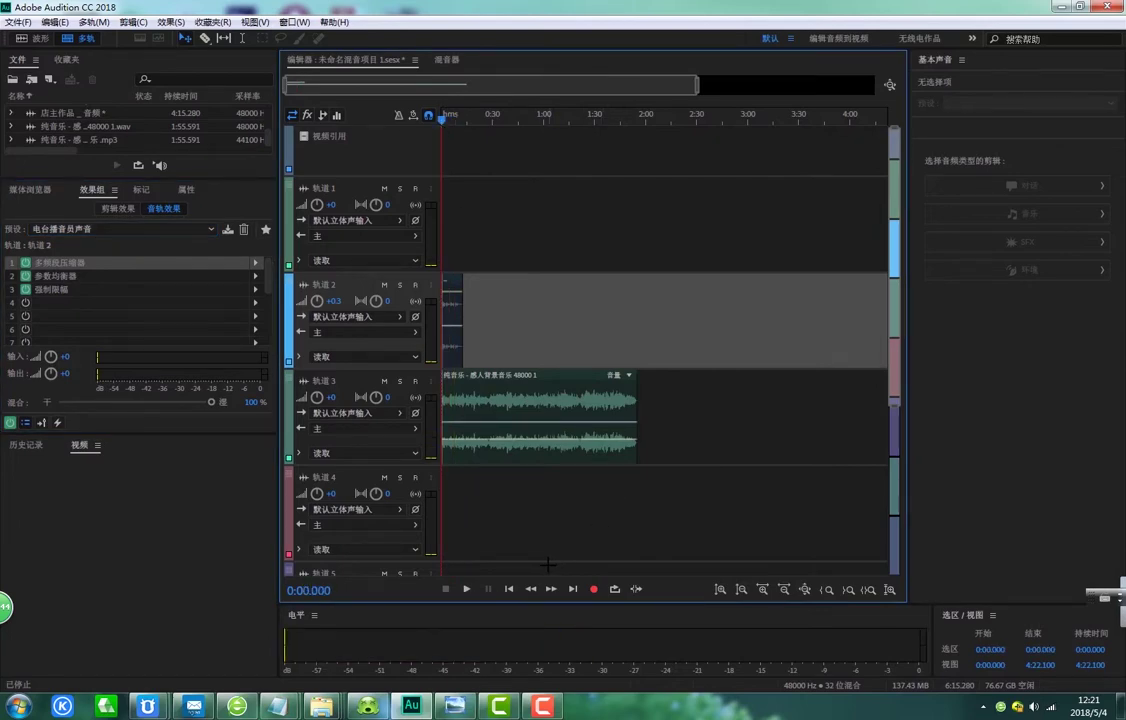
click(465, 589)
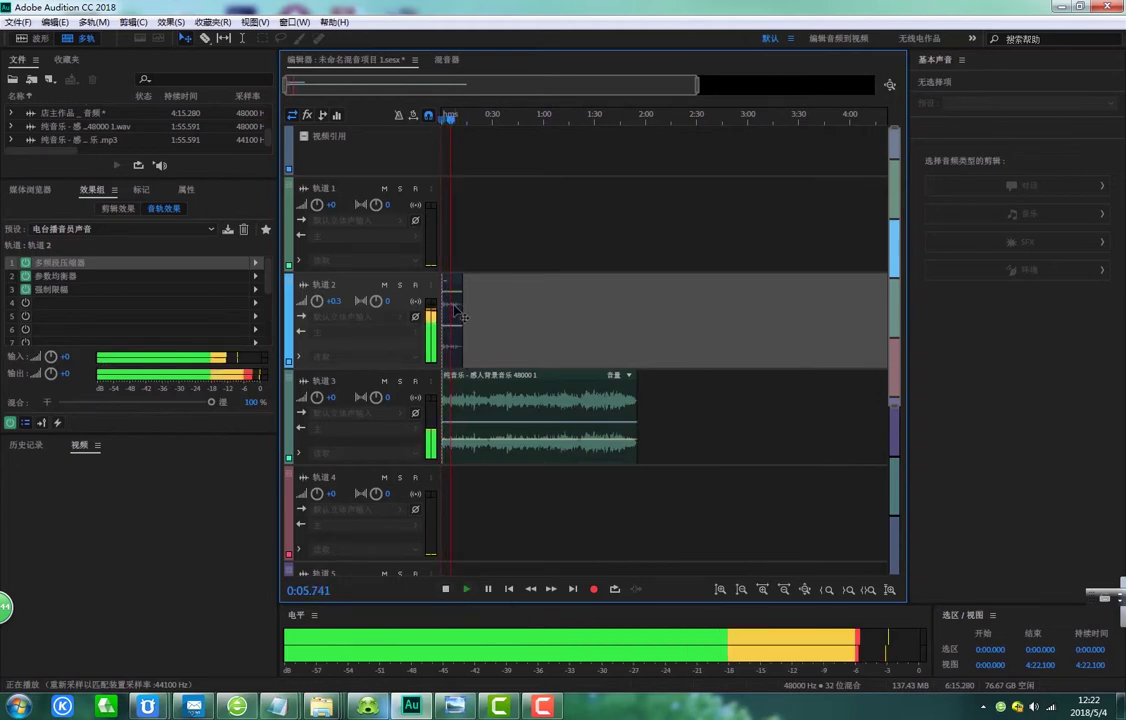
click(445, 589)
- Lower the voice clip's volume envelope on 轨道 2 in small amounts while replaying the mix from 0:00
click(455, 298)
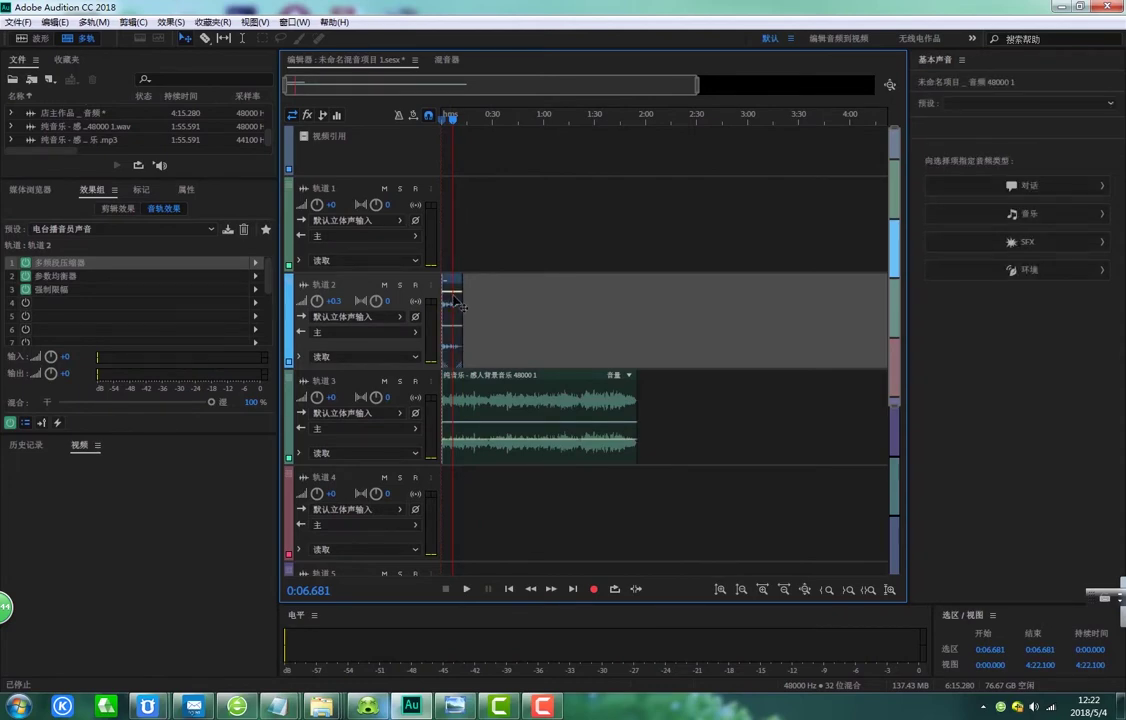
drag(458, 303, 457, 299)
drag(443, 111, 441, 118)
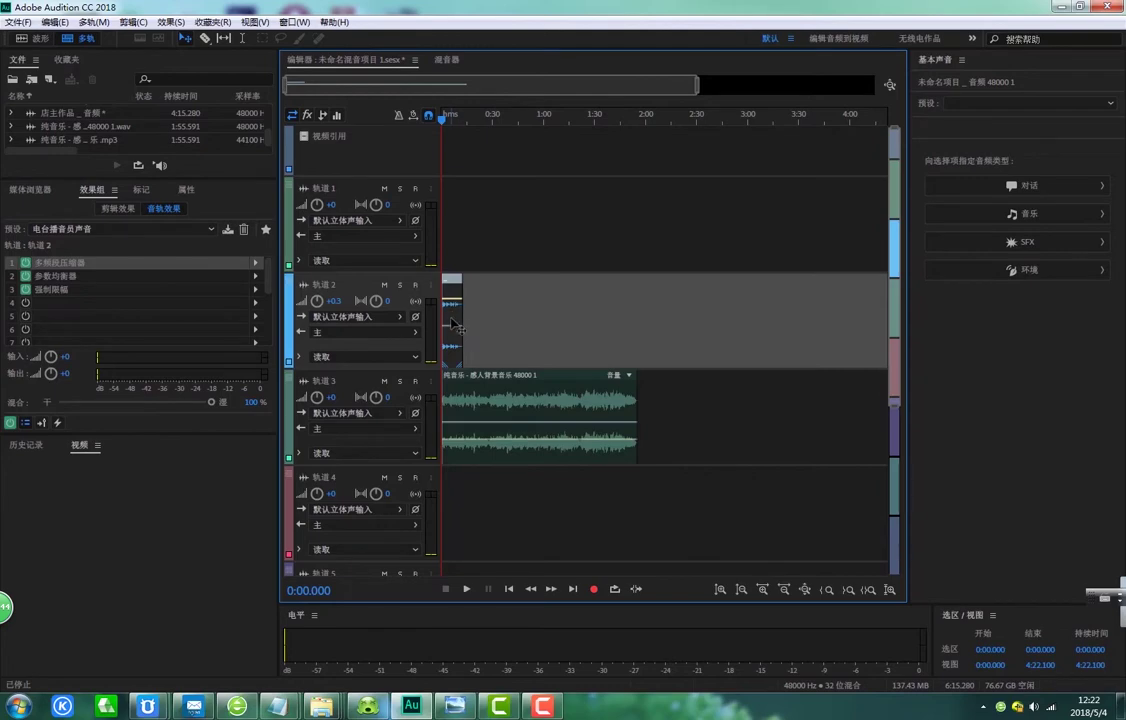
click(466, 588)
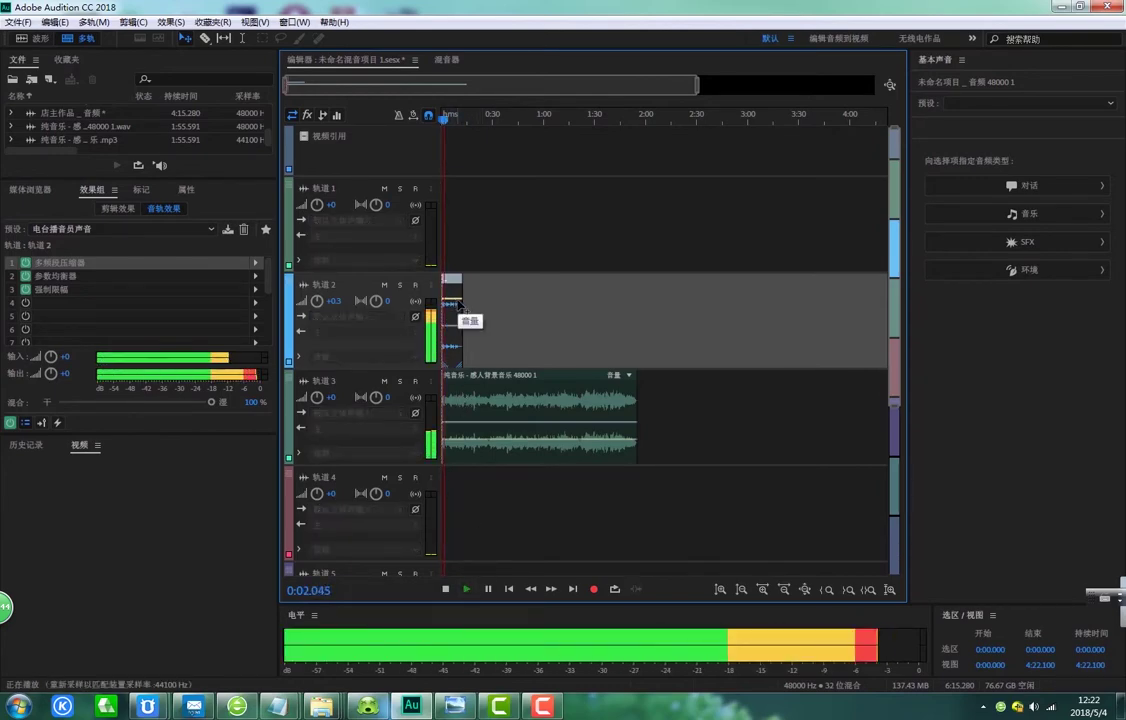
drag(458, 305, 458, 305)
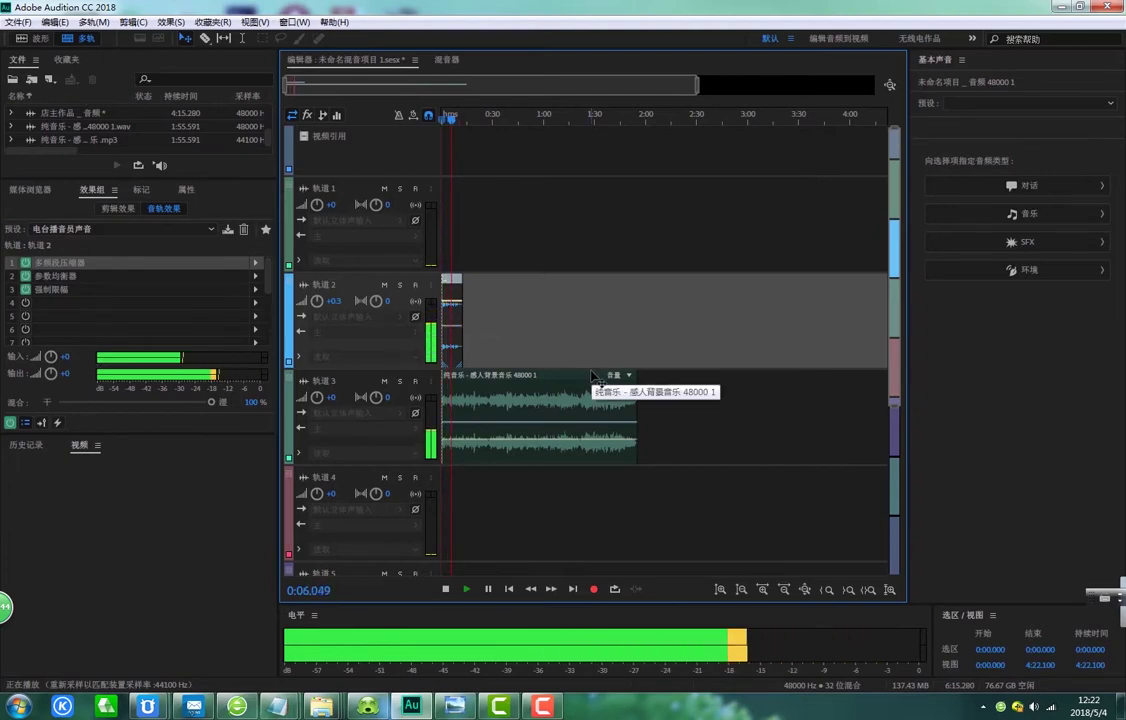
- Raise the background music clip's volume envelope on 轨道 3 to about -12.7 dB and replay the opening to check the balance
click(527, 444)
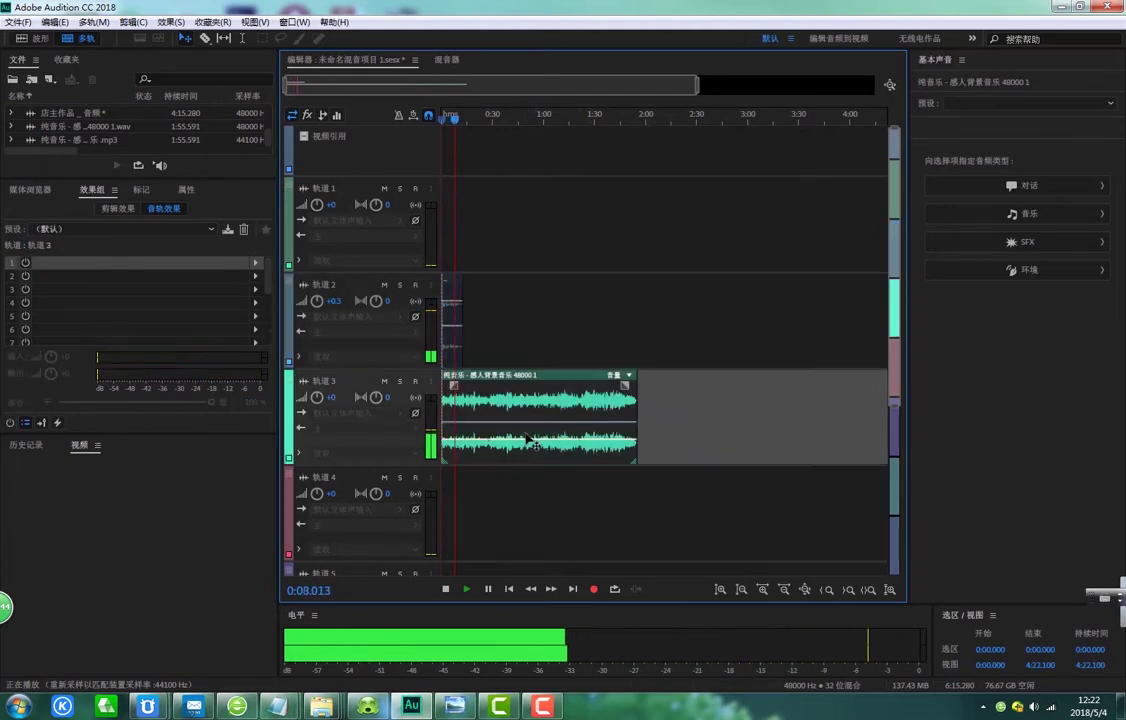
key(space)
key(space)
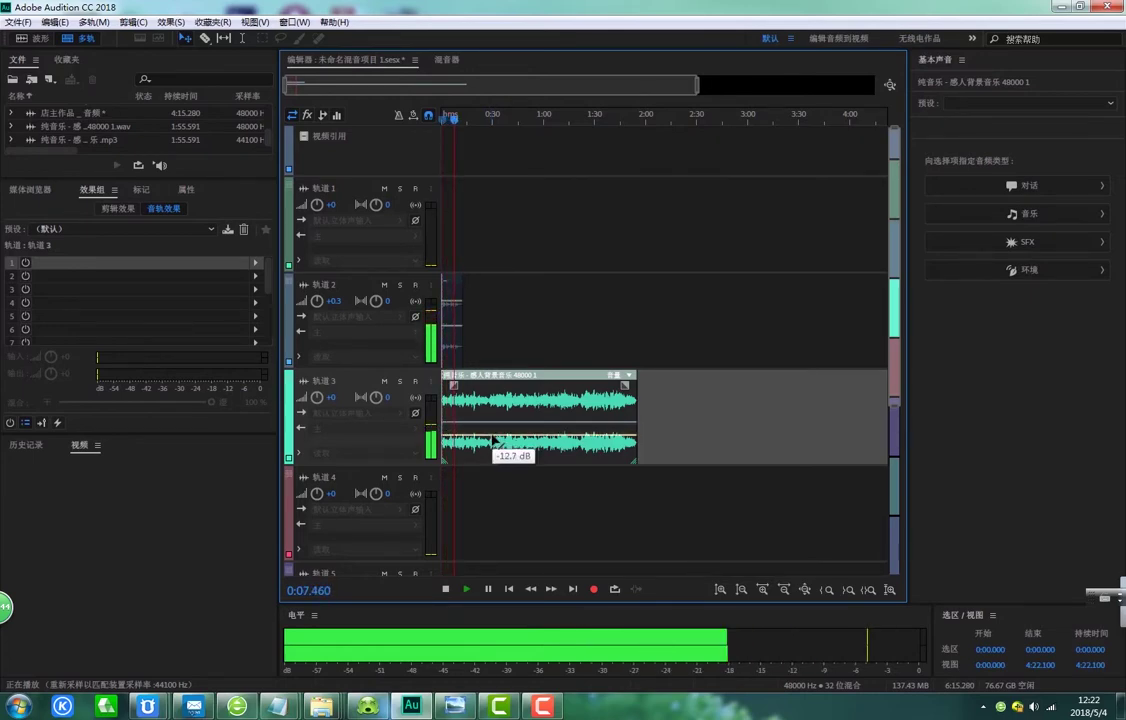
click(447, 115)
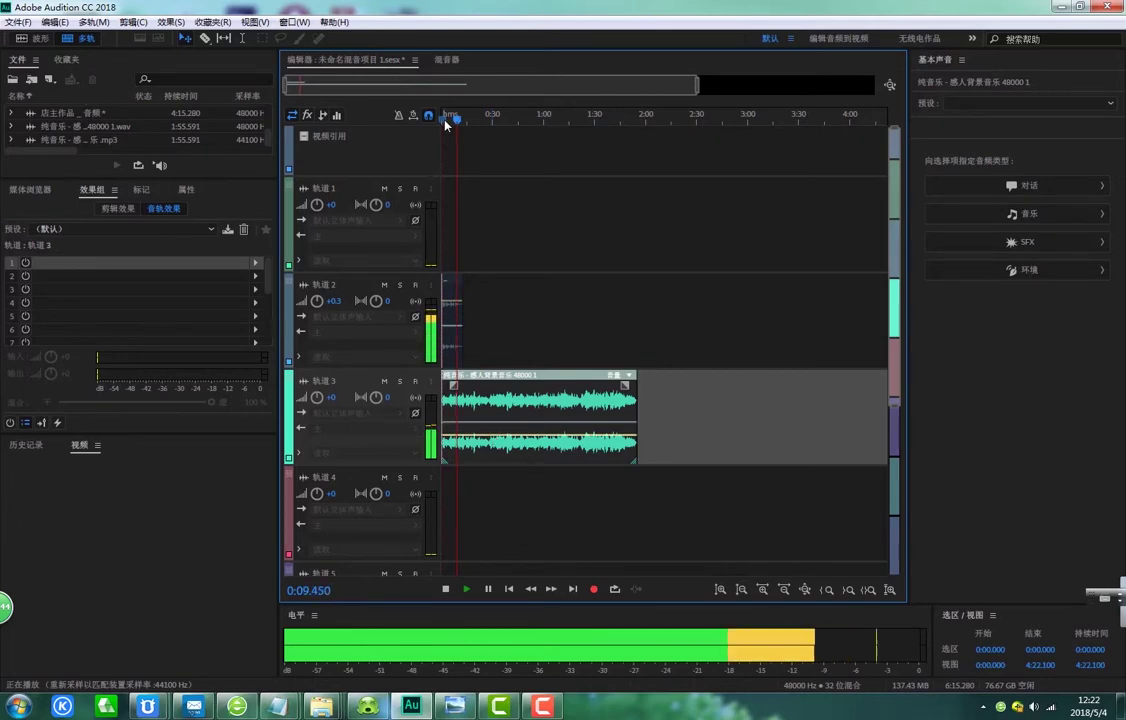
click(446, 590)
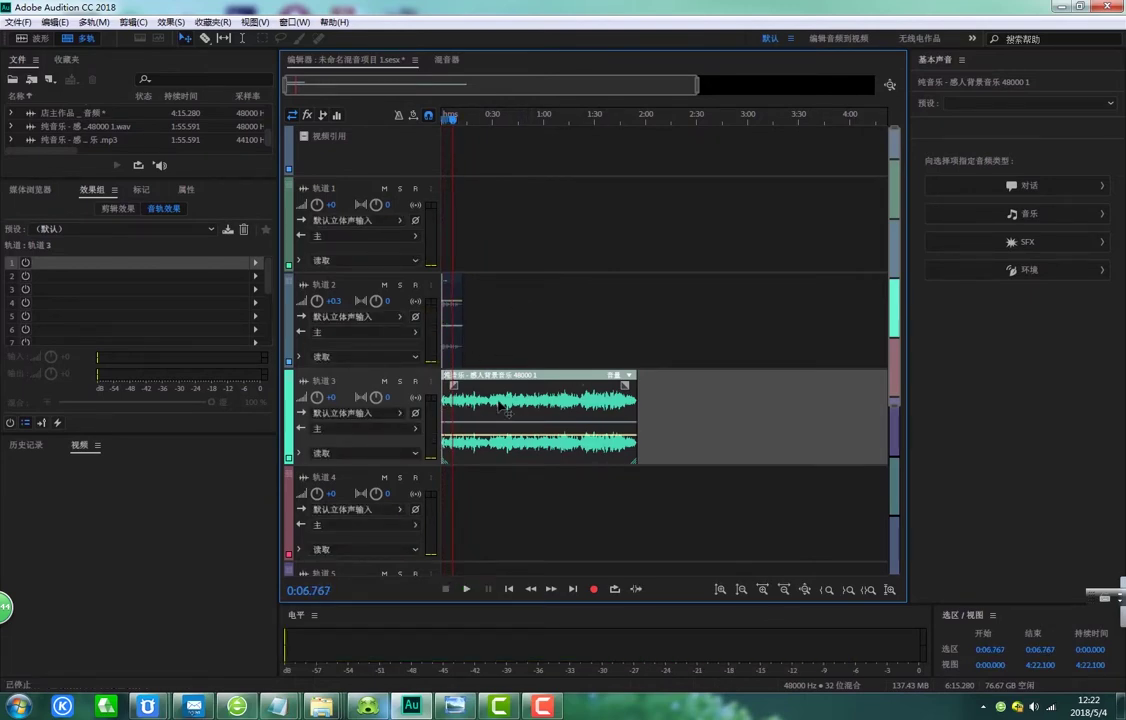
- Deselect the music clip and move the playhead back to about 0:00.4
click(492, 504)
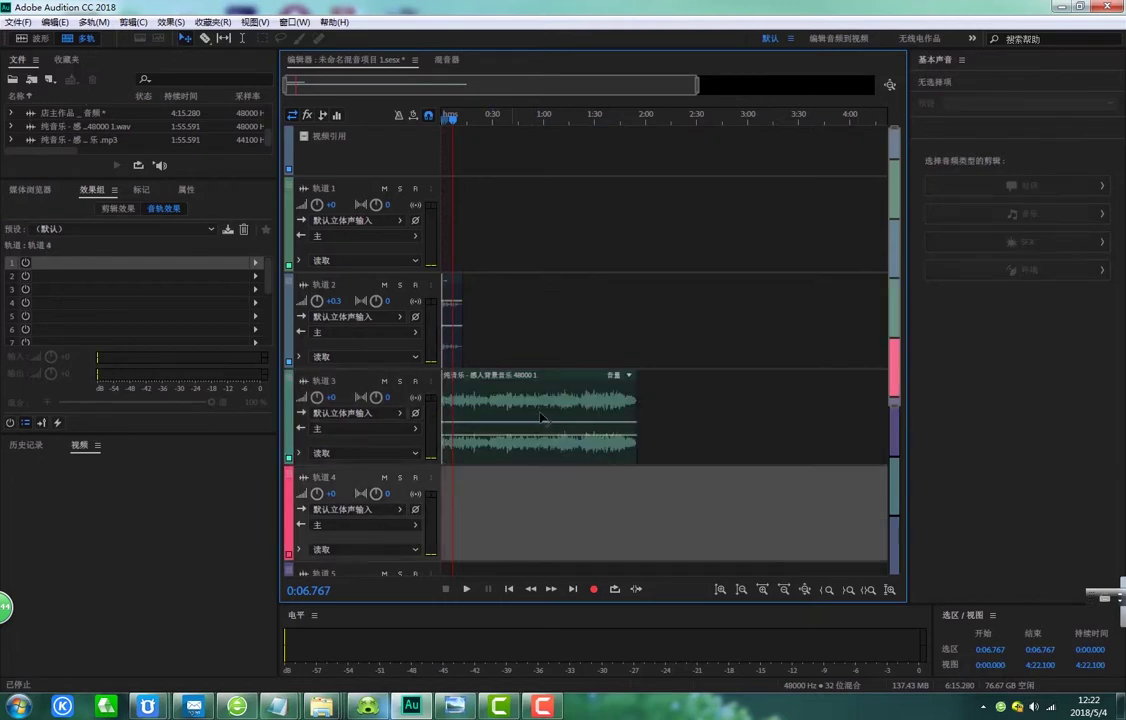
click(461, 228)
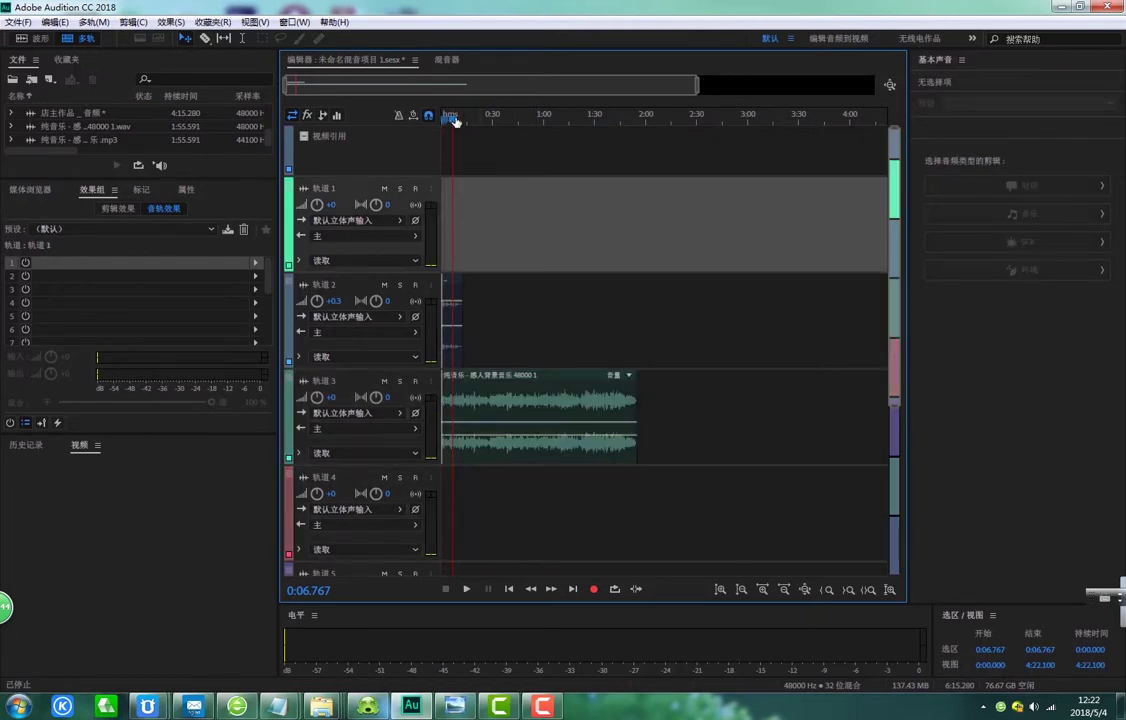
drag(454, 118, 444, 118)
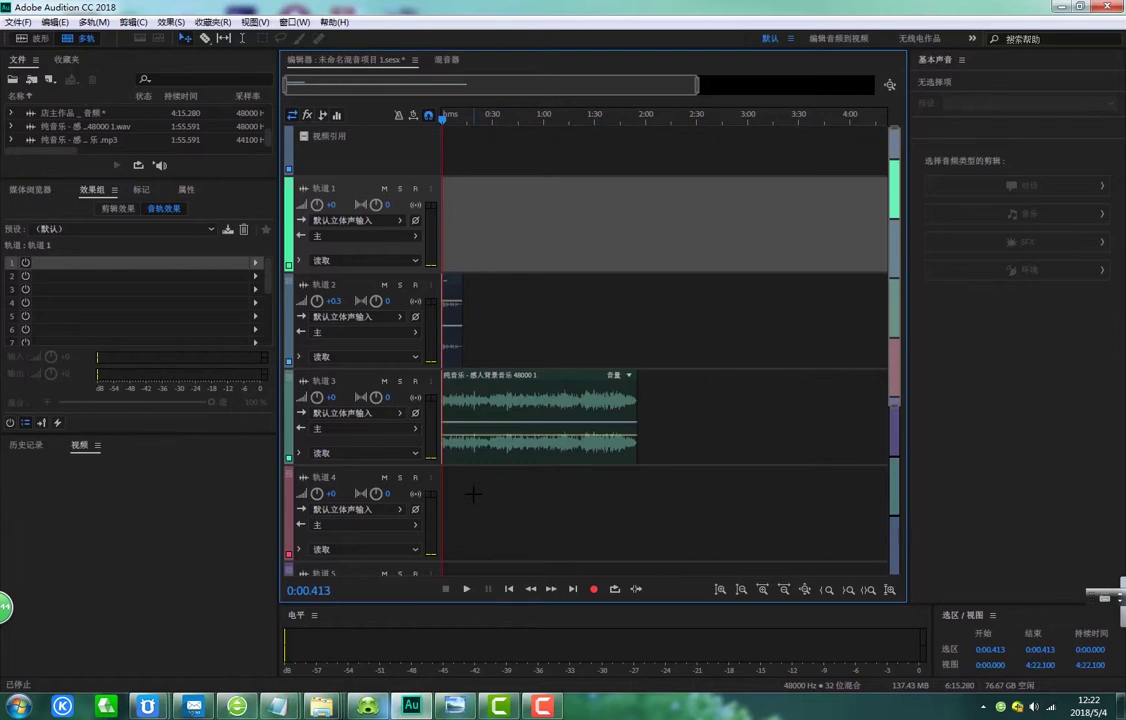
- Open the mixdown export settings for the entire session to review them, and close them without exporting
right_click(474, 495)
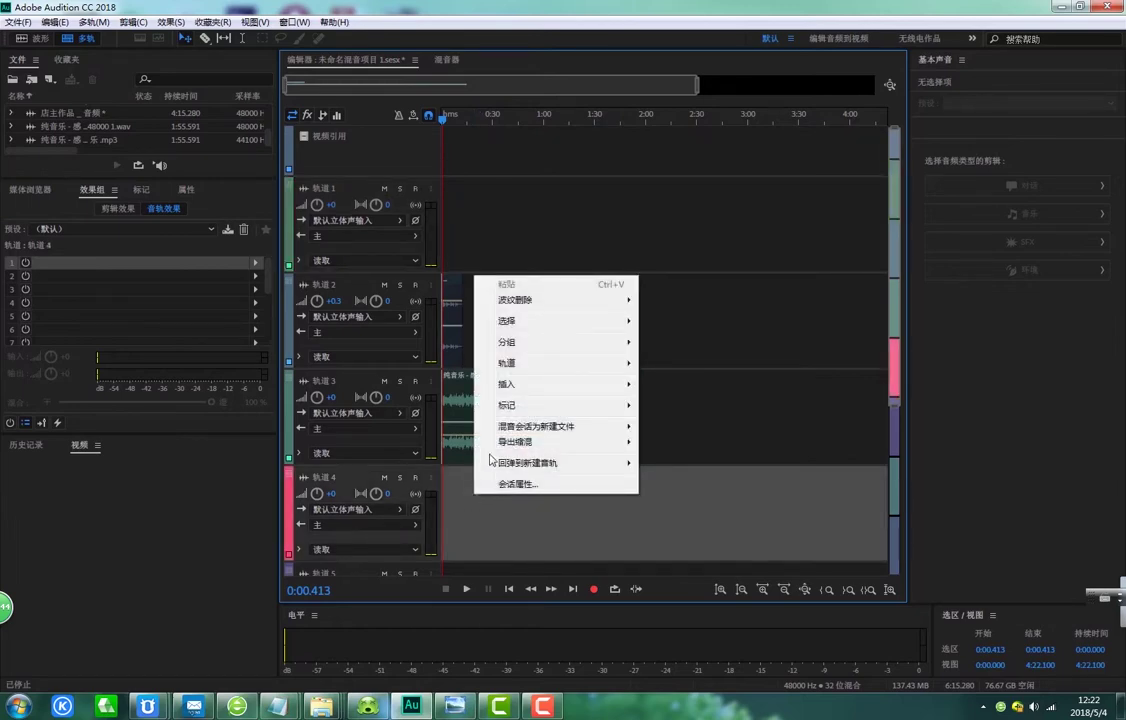
mouse_move(516, 346)
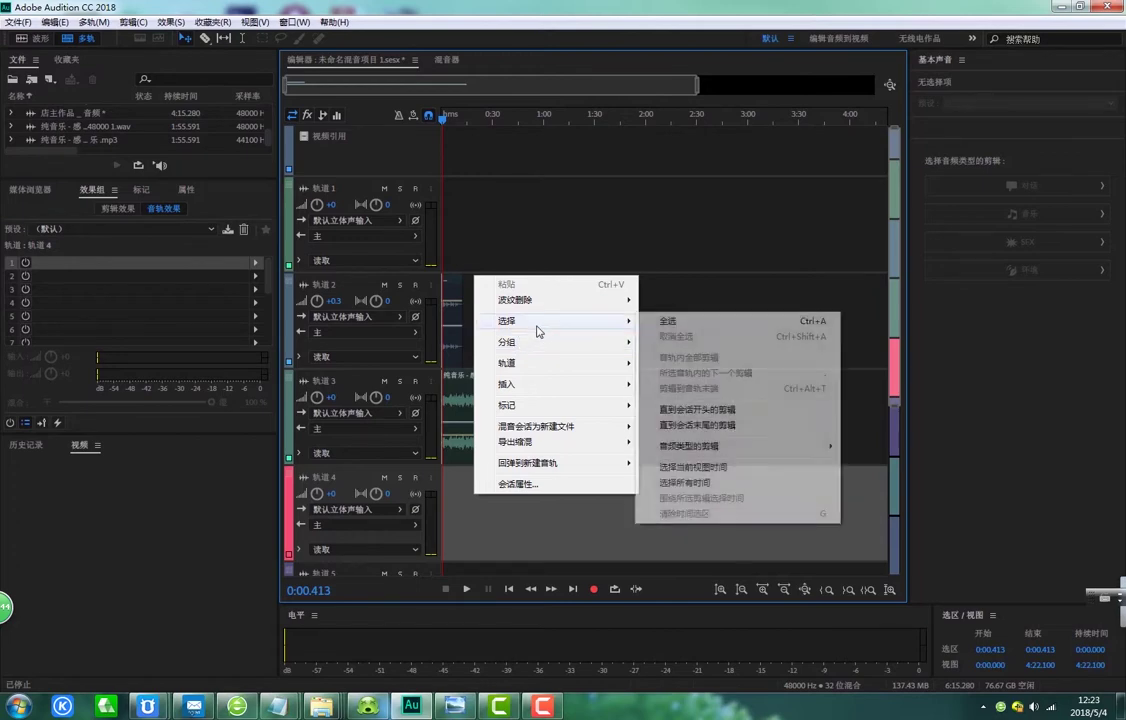
mouse_move(545, 442)
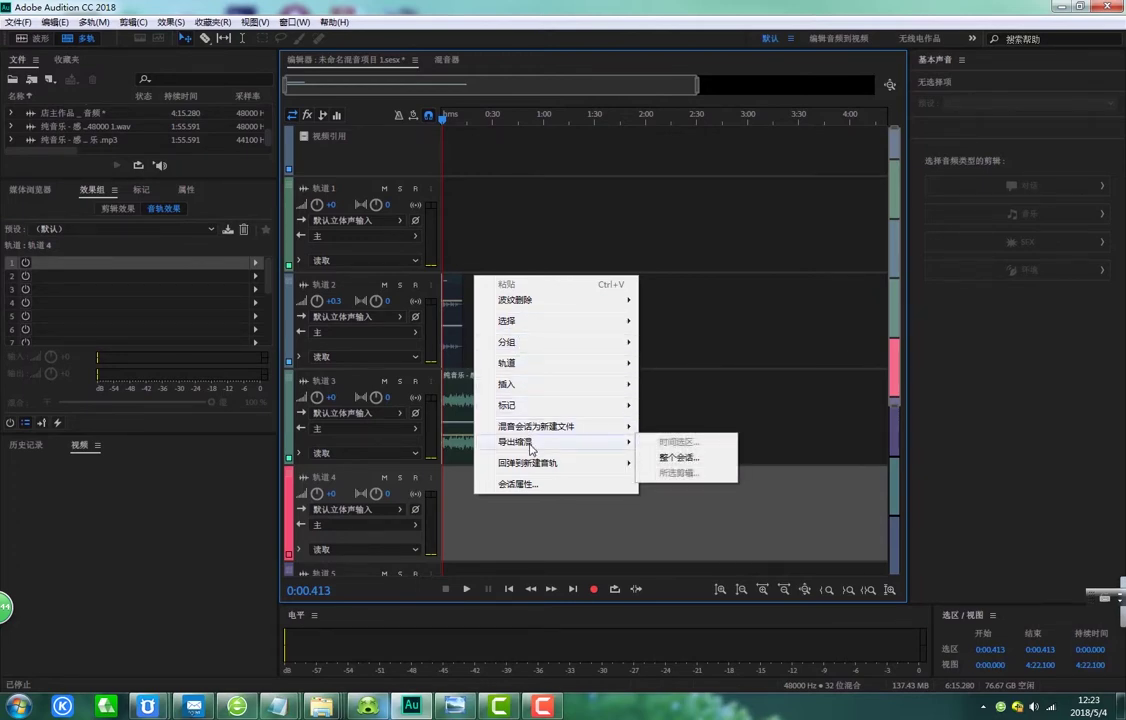
click(689, 460)
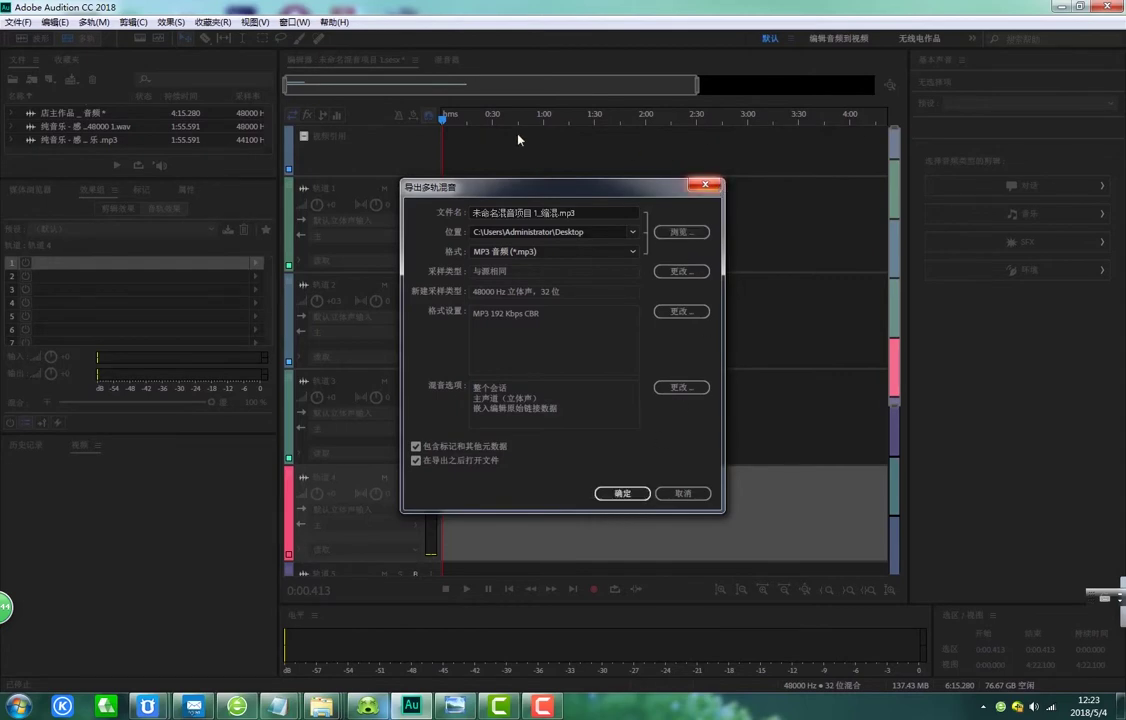
key(Escape)
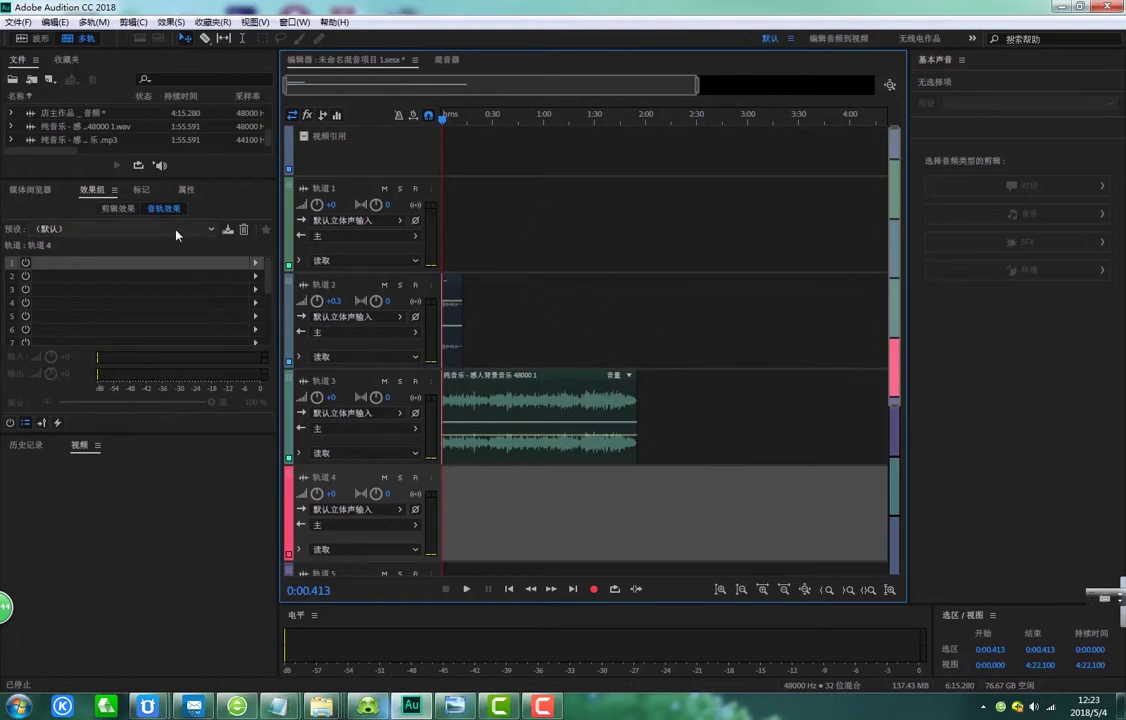
click(205, 231)
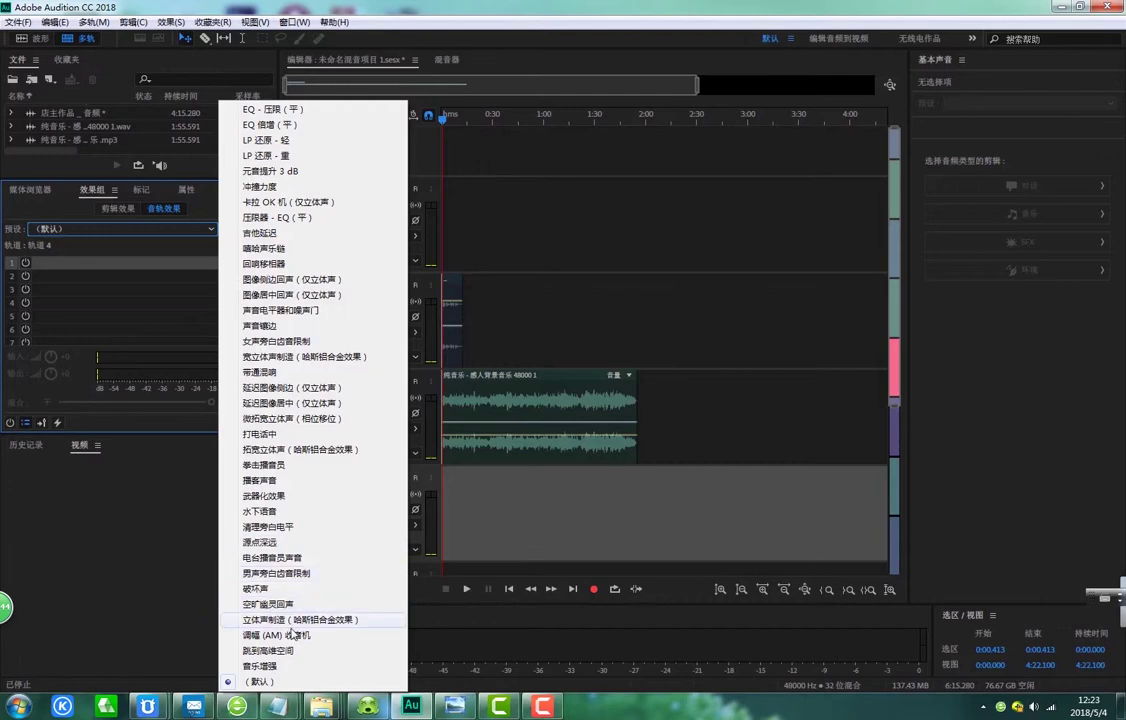
click(521, 290)
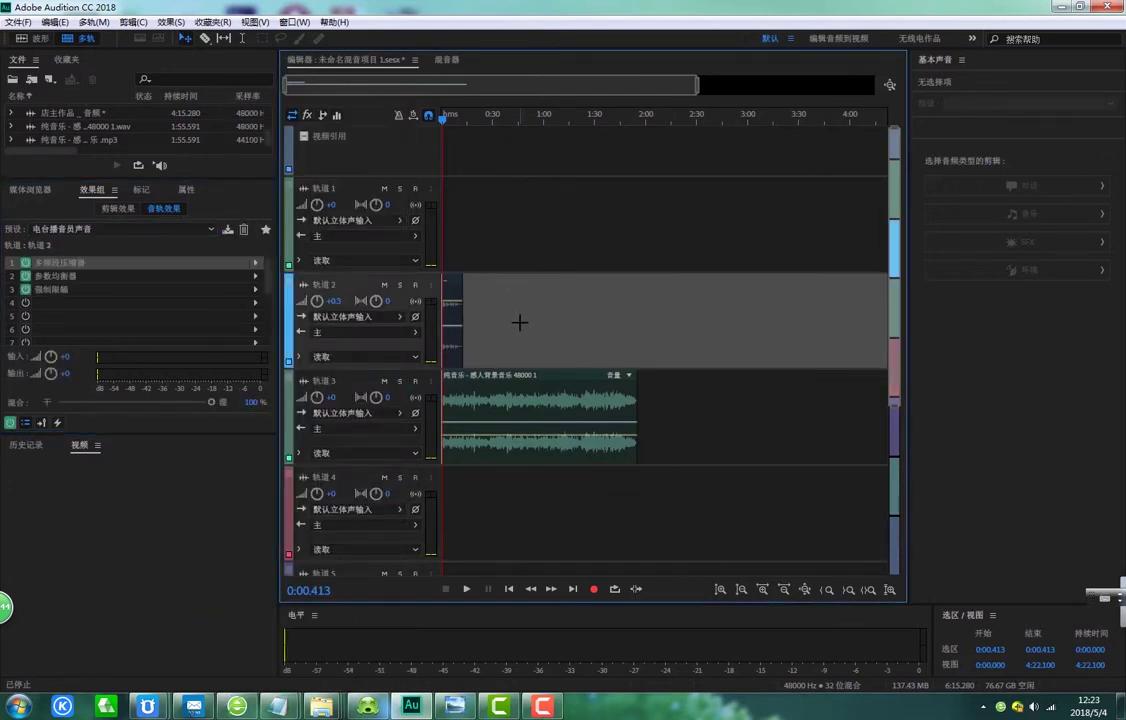
mouse_move(442, 709)
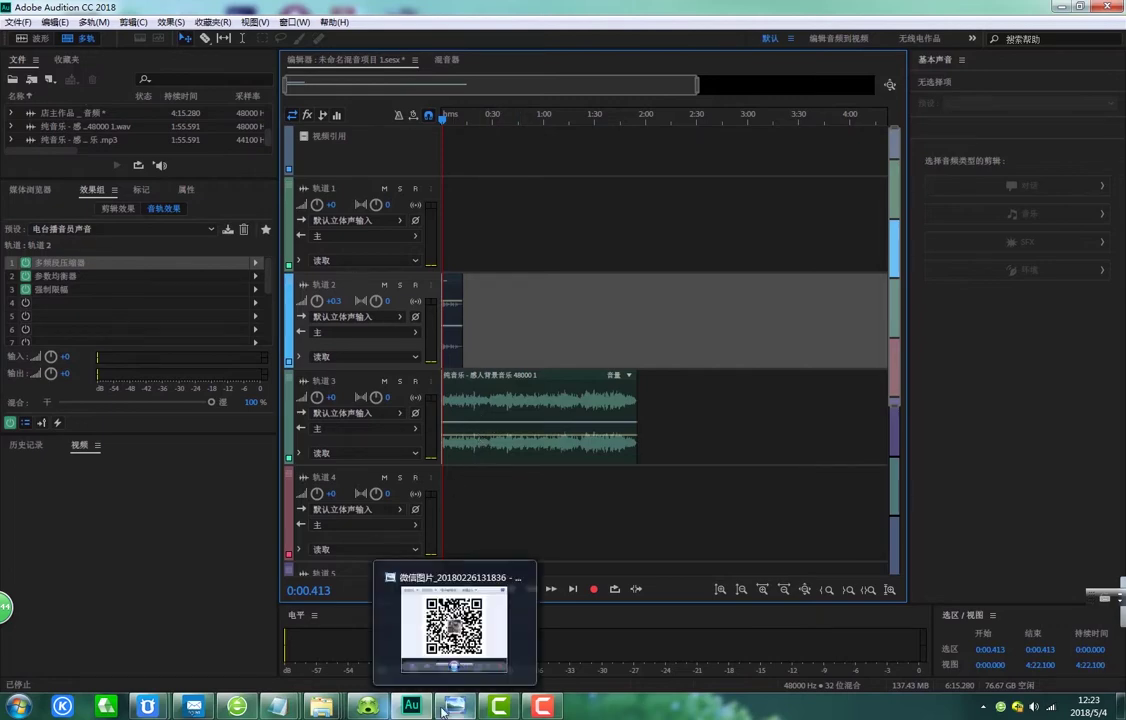
click(452, 622)
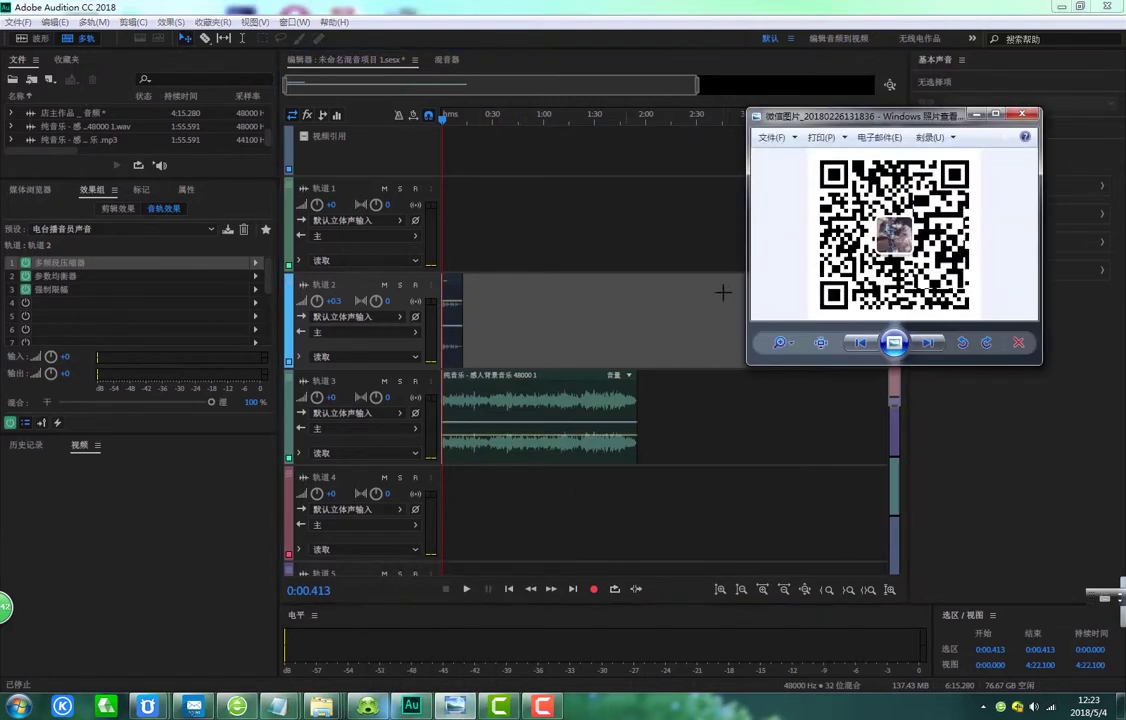